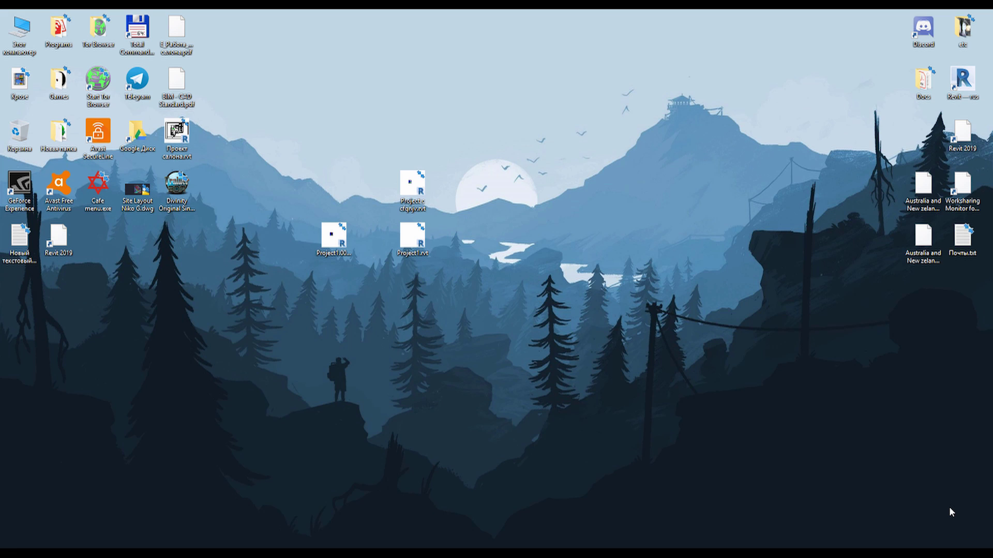
- Open the Start menu and look through the pinned program tiles
key("super")
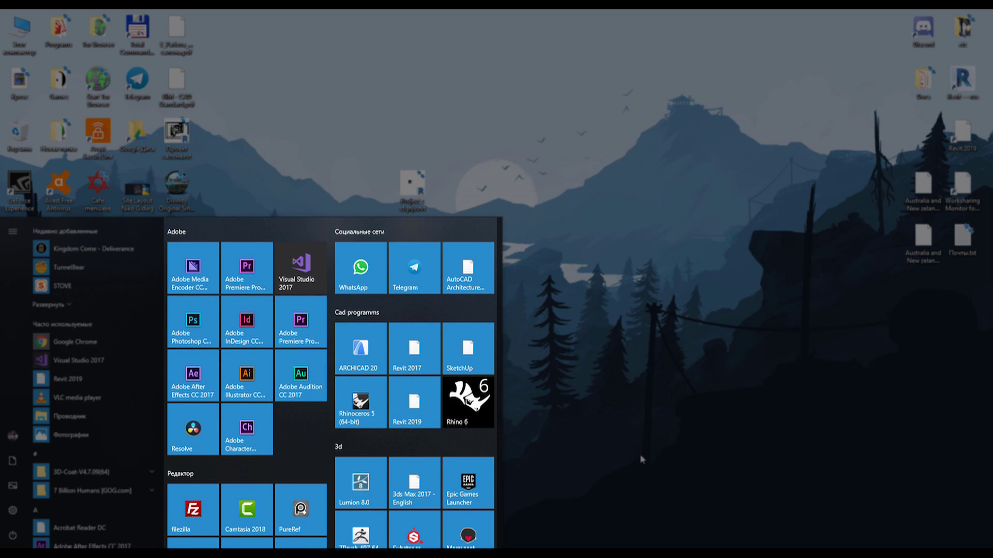
scroll(498, 250, "down", 2)
scroll(505, 270, "down", 3)
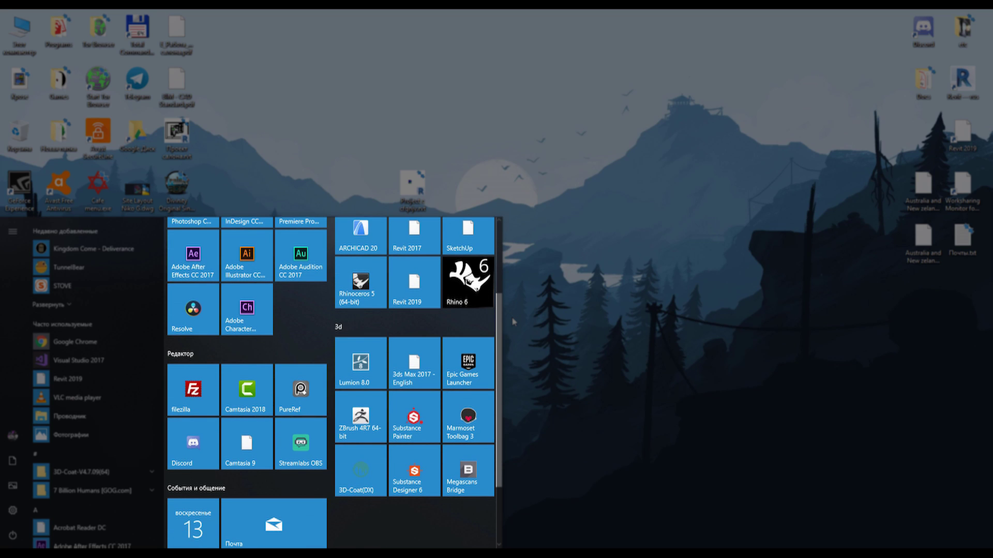
scroll(511, 309, "up", 2)
scroll(512, 302, "up", 3)
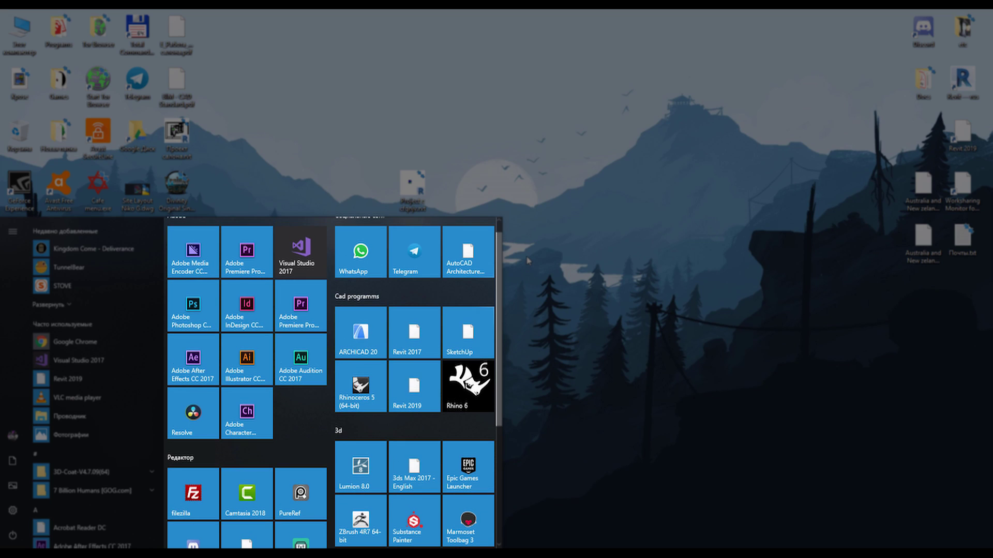
scroll(527, 261, "down", 2)
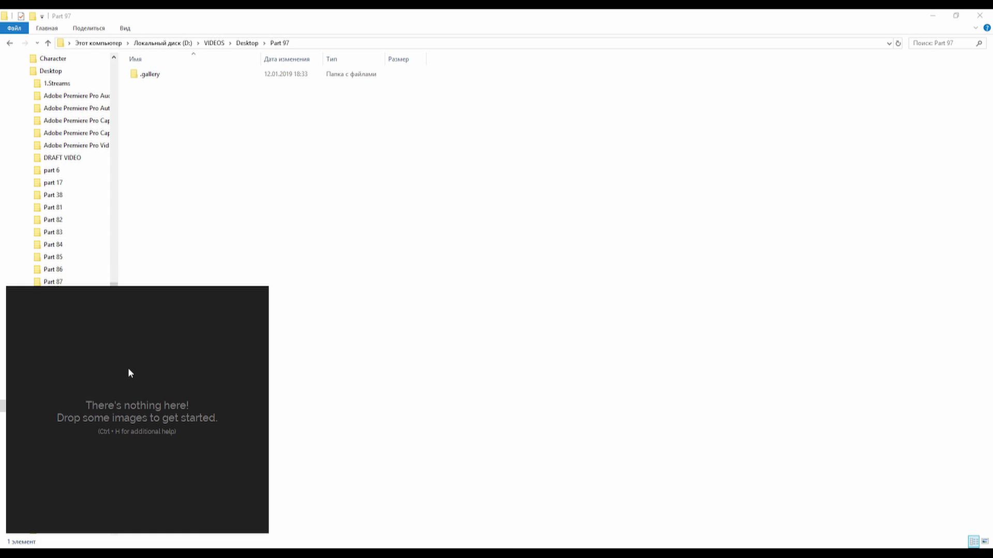
- Move and enlarge the empty PureRef board, and bring the AutoCAD site layout drawing up behind it
left_click_drag(127, 373, 190, 376)
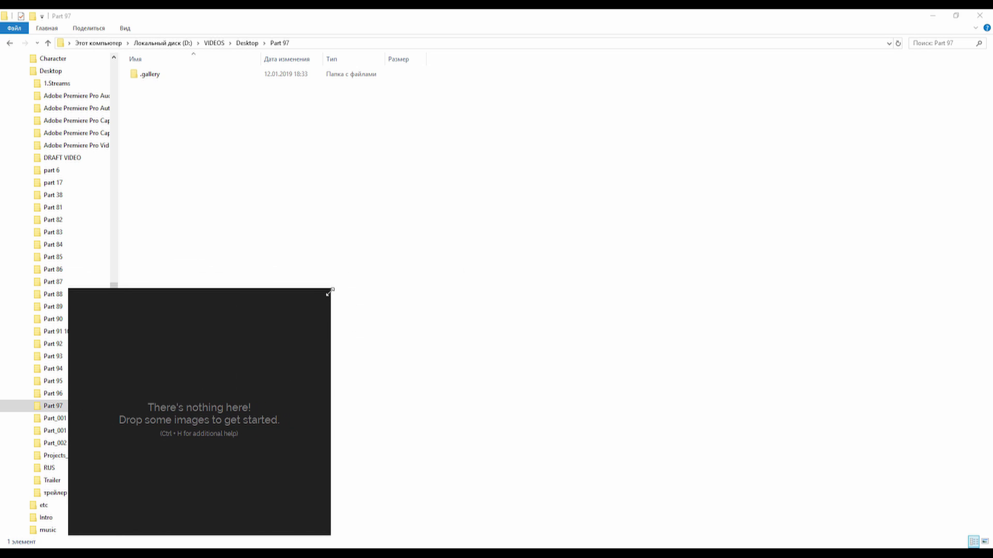
left_click_drag(328, 292, 401, 225)
mouse_move(469, 553)
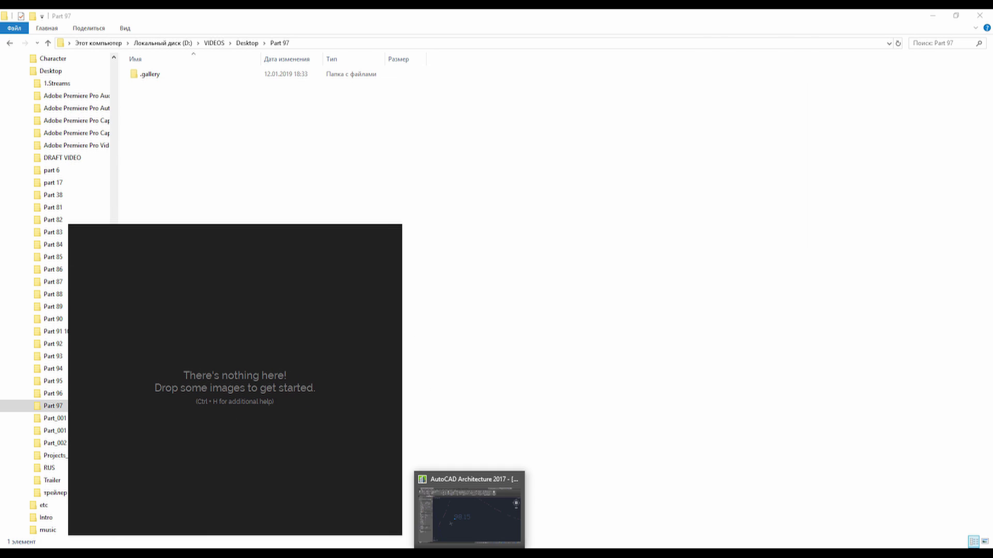
left_click(469, 509)
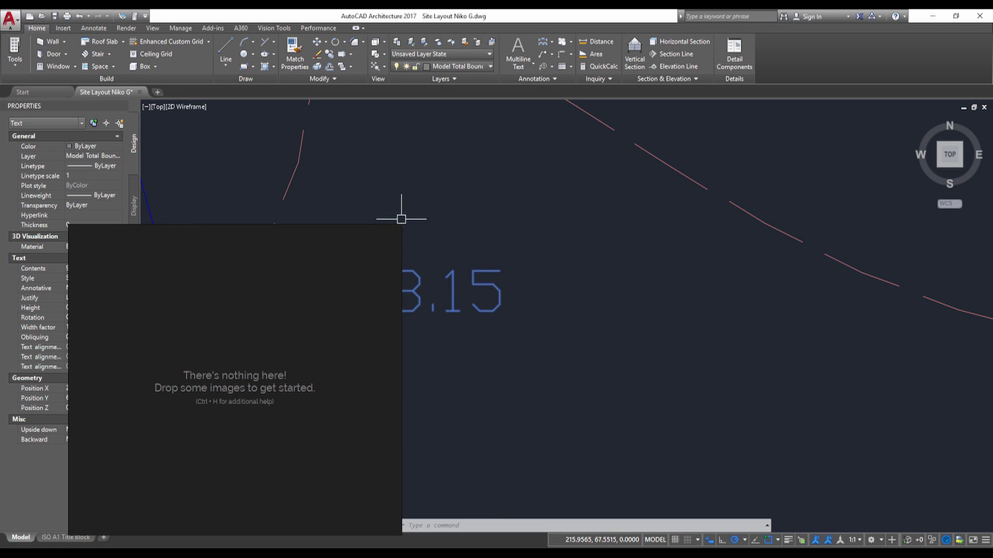
- Resize the empty board over the site layout drawing, minimize AutoCAD and widen the board again
mouse_move(401, 219)
left_mouse_down()
mouse_move(715, 148)
mouse_move(255, 147)
left_mouse_up()
scroll(543, 398, "down", 10)
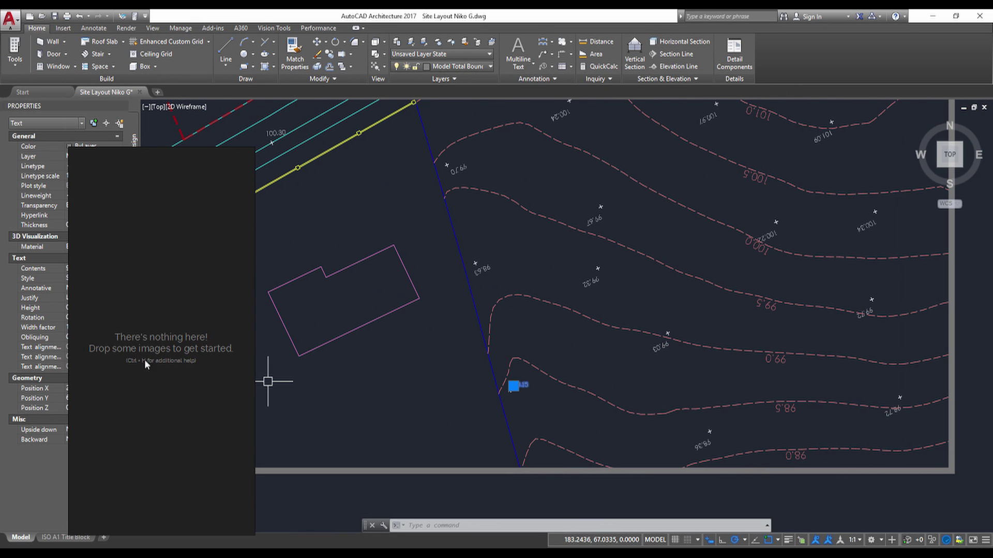
left_click(934, 17)
left_click_drag(253, 152, 460, 138)
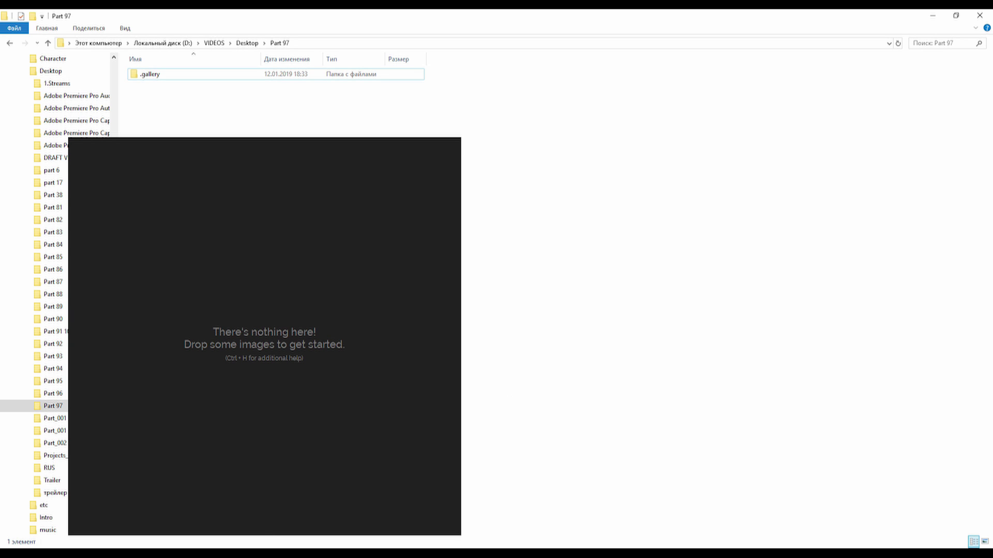
- Shrink the board, switch to Chrome and search Google Images for "zaha hadid"
left_click(209, 512)
left_click_drag(462, 139, 326, 290)
left_click(417, 223)
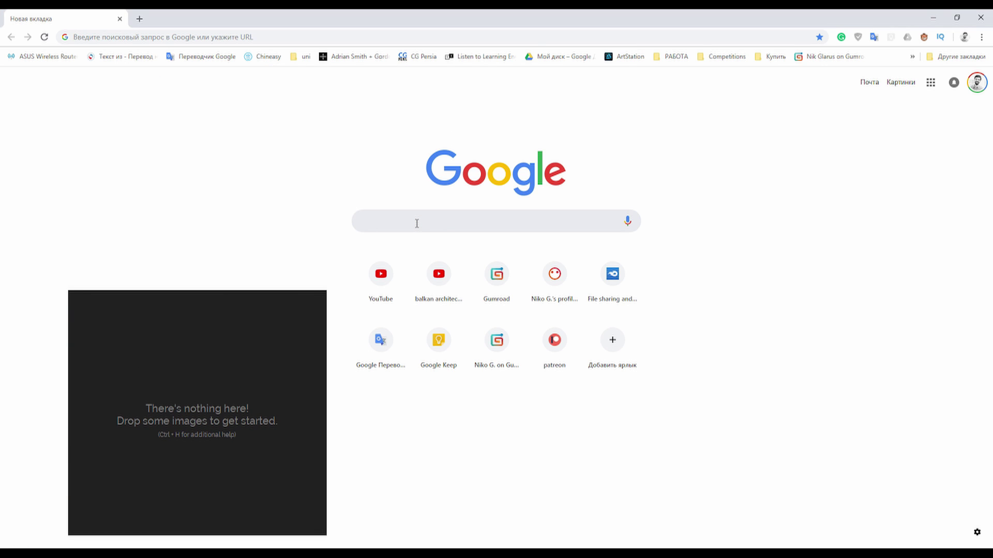
type("zaha hadid")
key("Return")
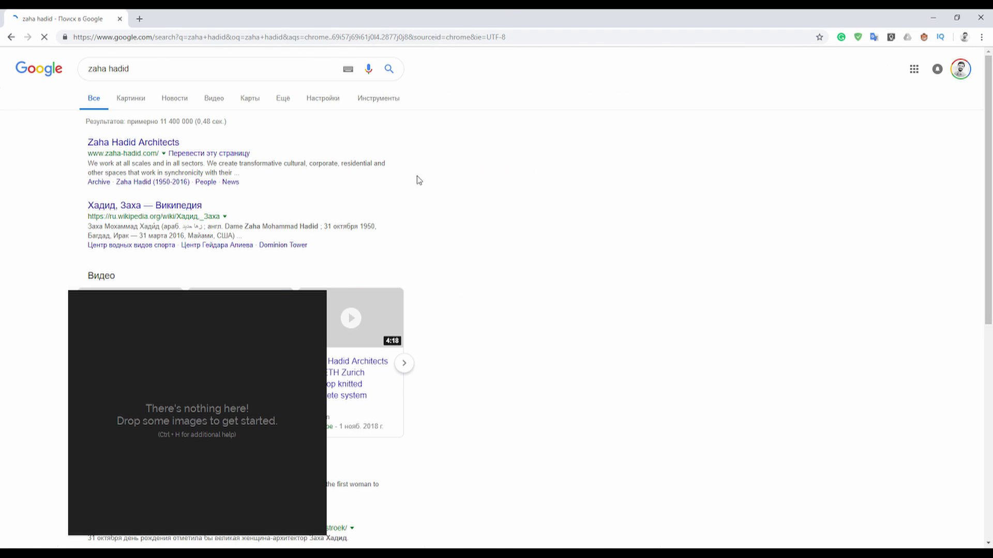
left_click(144, 105)
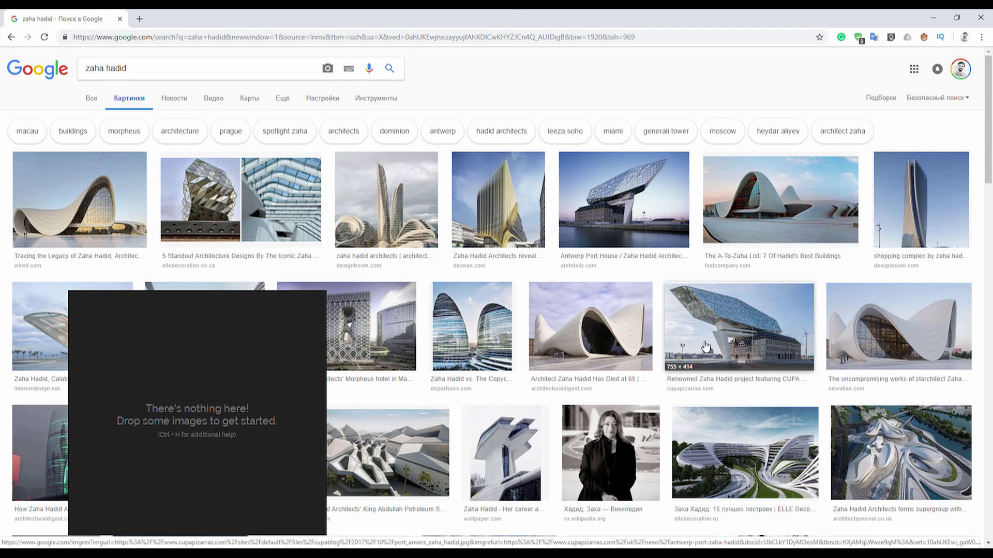
- Open the Port of Antwerp building image, place the board beside it and copy the picture onto the board
left_click(738, 326)
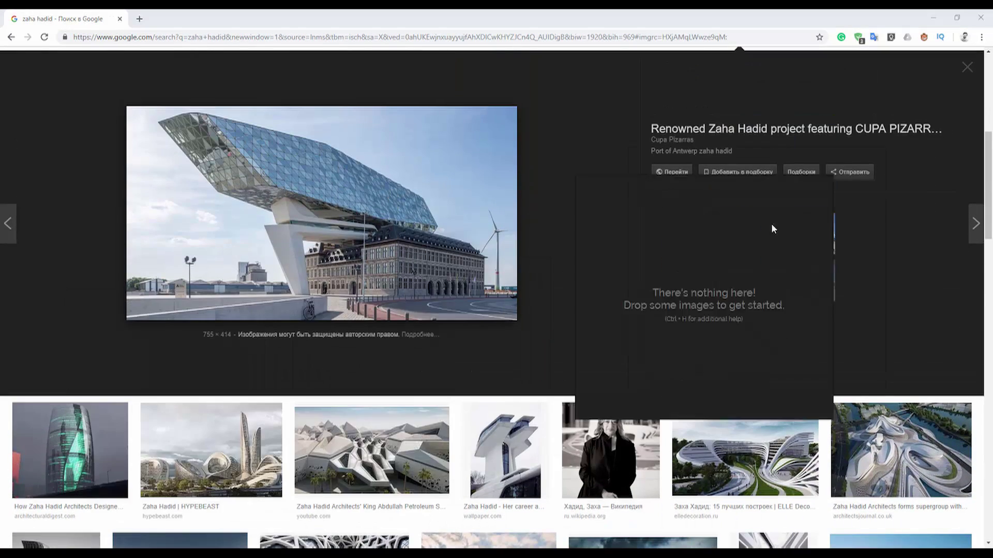
right_click_drag(771, 224, 811, 176)
scroll(393, 282, "up", 1)
right_click(325, 269)
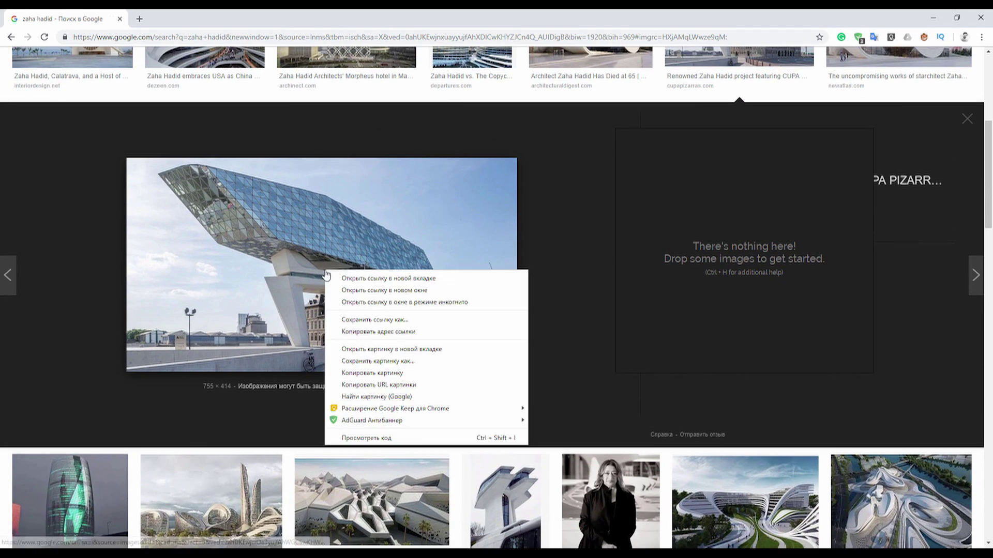
left_click(368, 372)
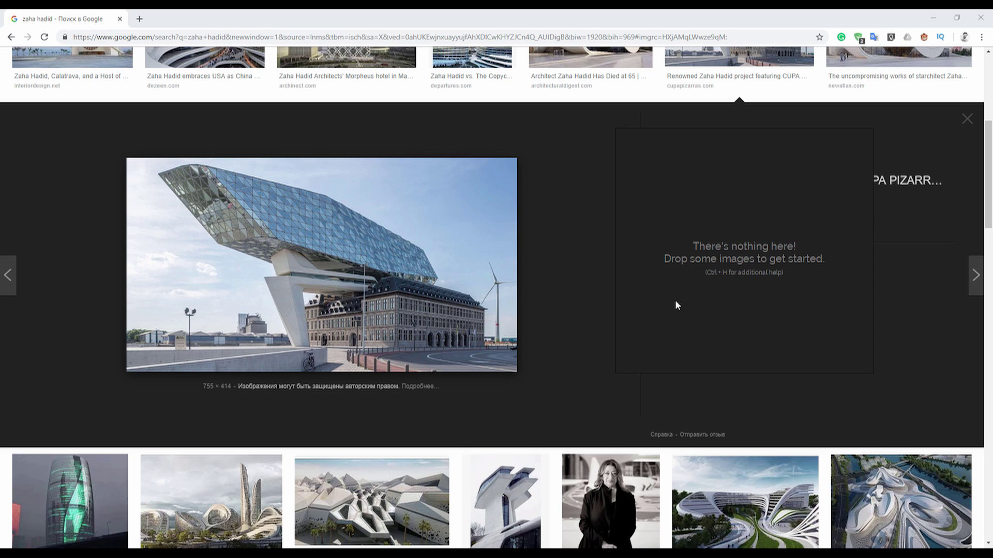
right_click(678, 224)
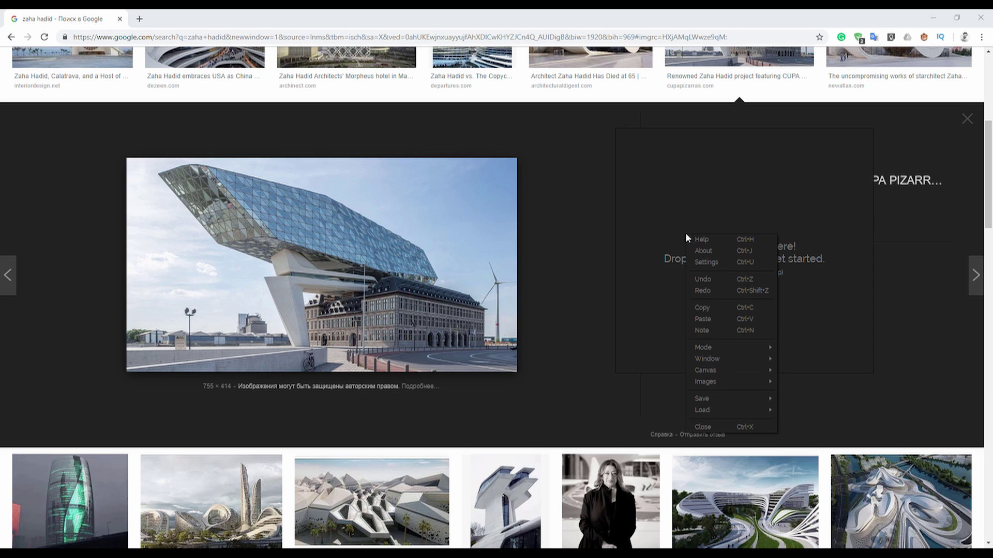
left_click(702, 315)
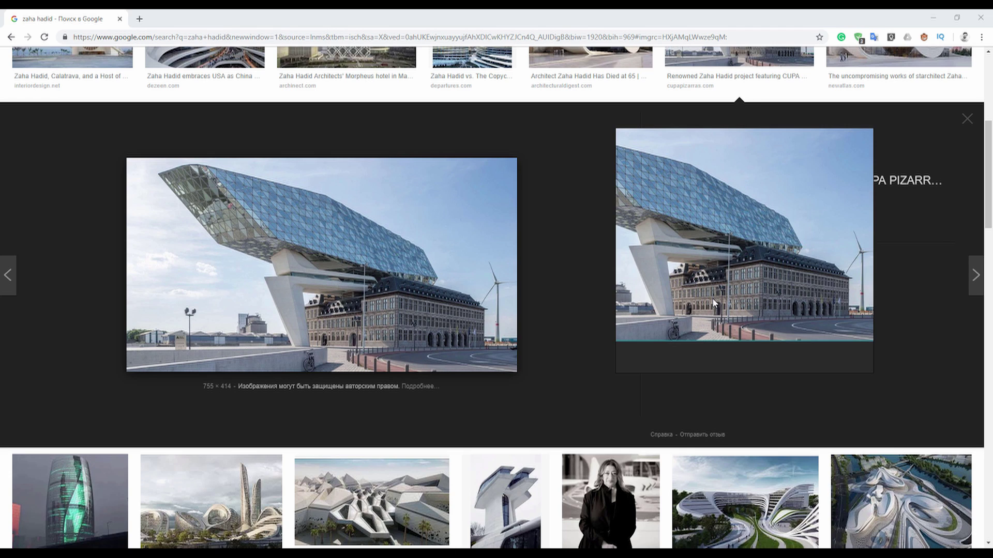
- Copy the white concrete house with the raised tower from the image results onto the board
scroll(712, 303, "down", 3)
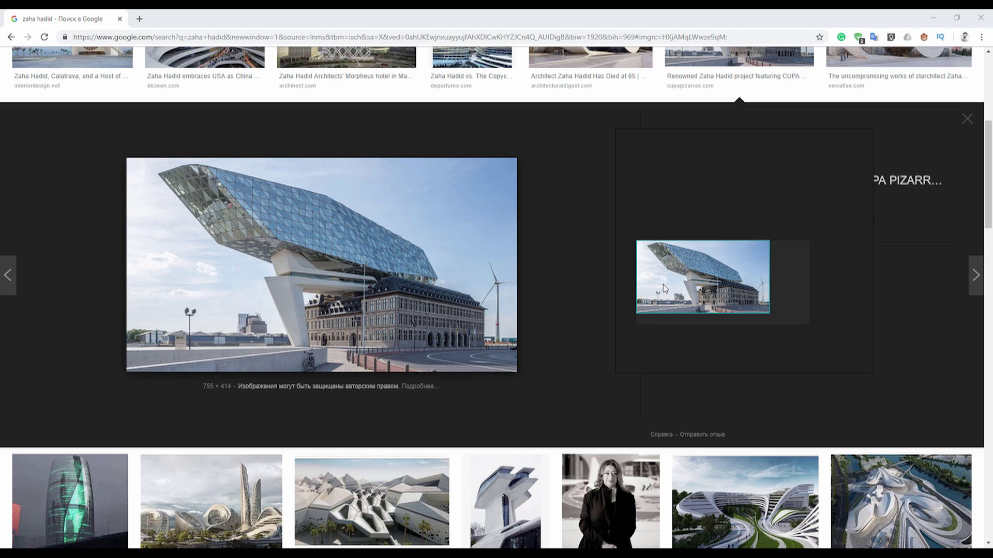
scroll(663, 283, "down", 2)
scroll(663, 283, "up", 2)
left_click(500, 449)
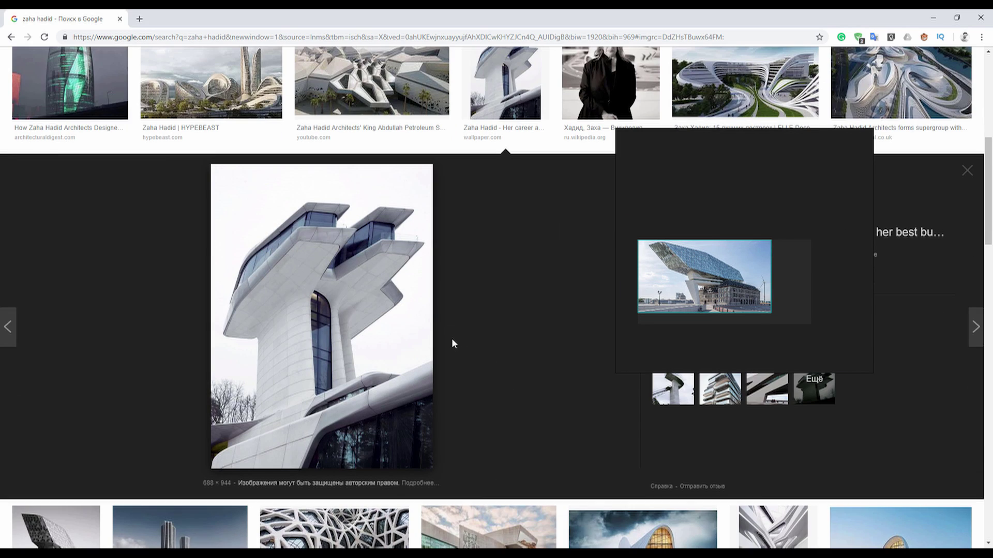
right_click(315, 302)
left_click(375, 408)
right_click(821, 278)
left_click(838, 362)
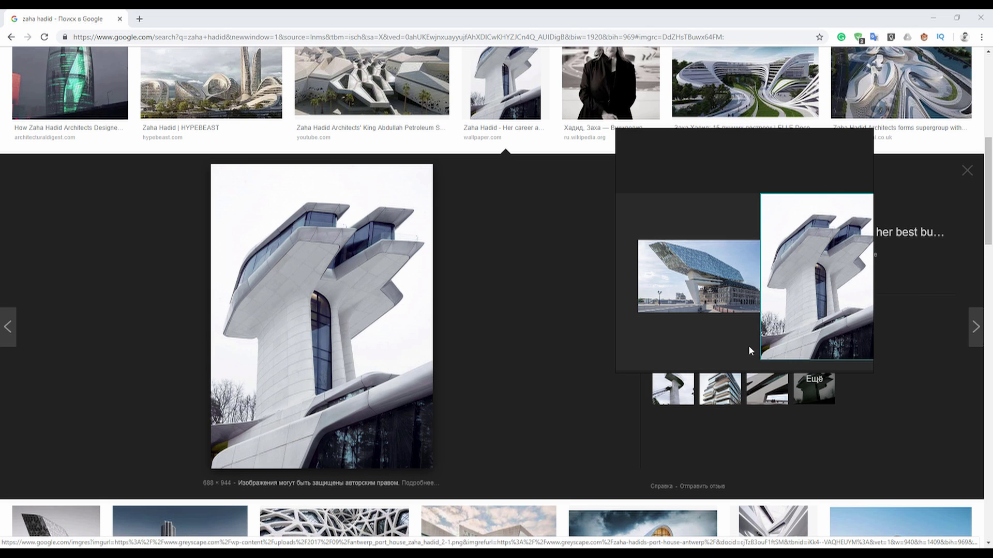
- Copy the picture of the two Sea World towers from the image results onto the board
scroll(509, 375, "down", 3)
left_click(181, 392)
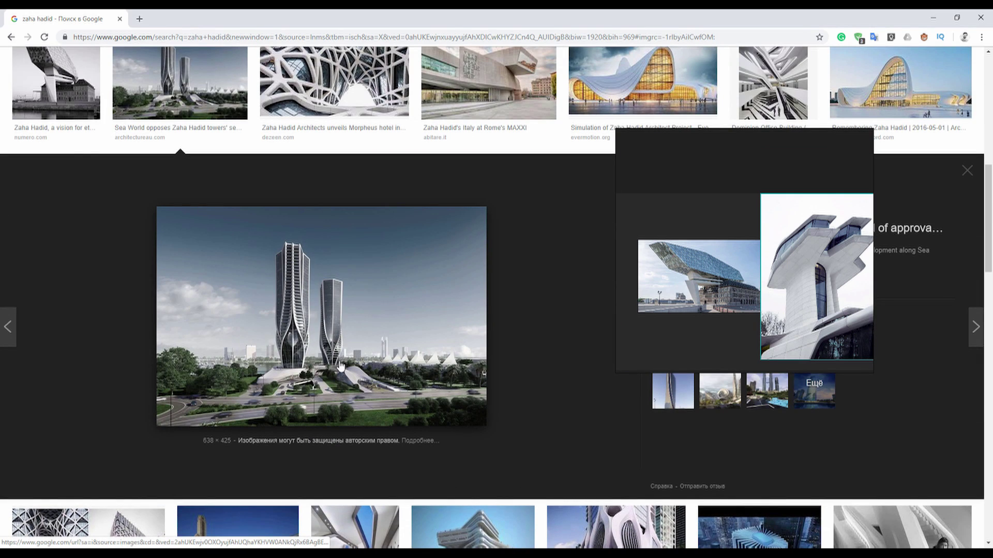
right_click(349, 332)
left_click(411, 434)
right_click(655, 330)
left_click(672, 414)
scroll(706, 332, "down", 4)
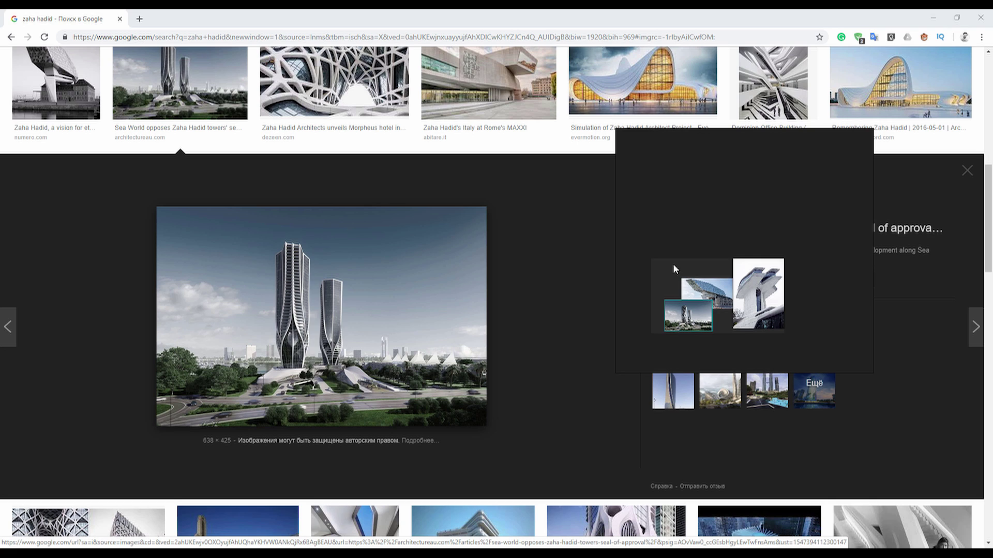
- Optimize the canvas, enlarge the board and align the three selected images side by side
right_click(772, 290)
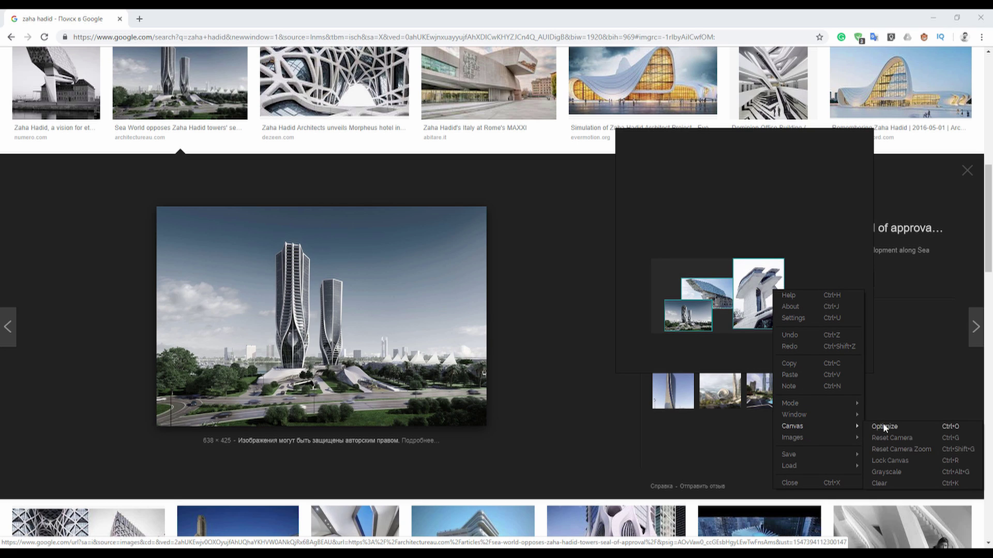
left_click(884, 427)
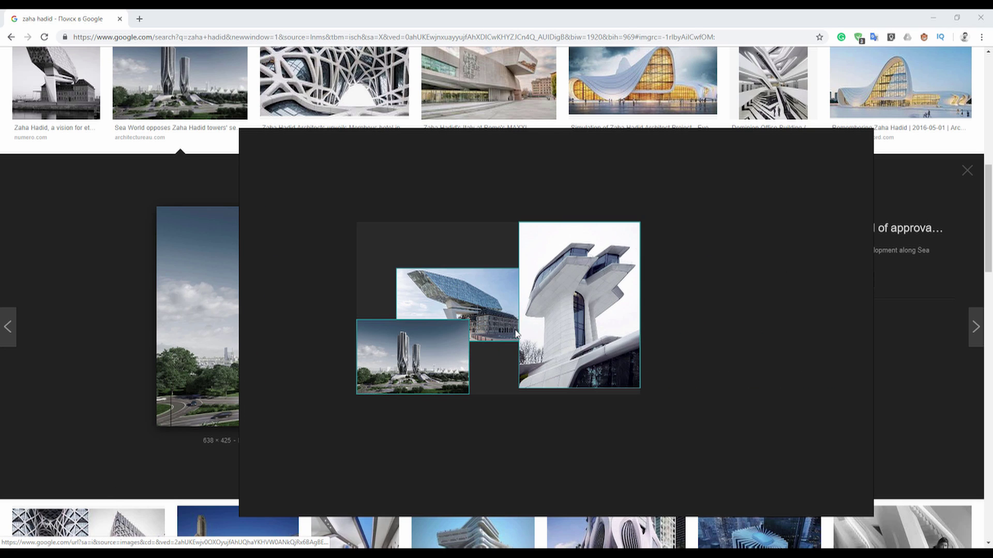
right_click(506, 300)
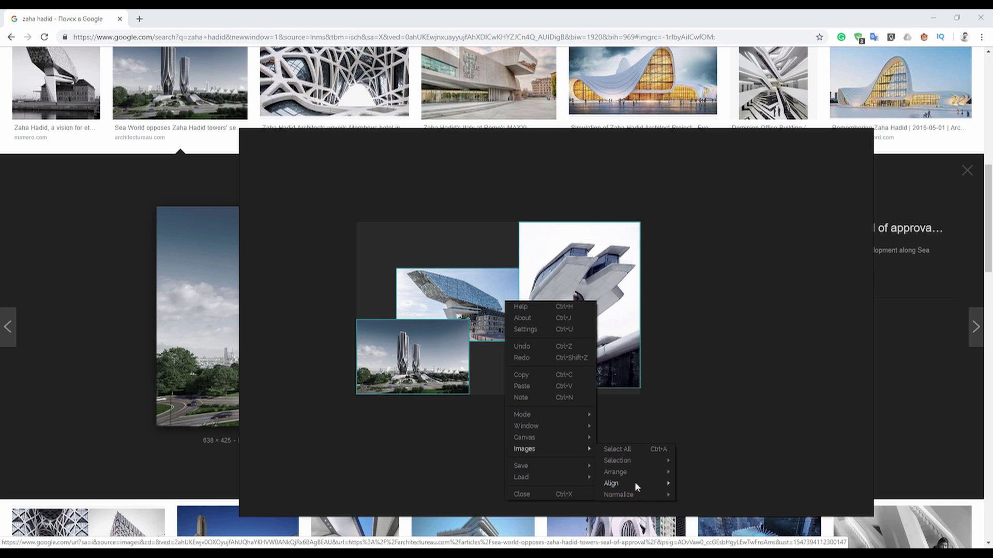
left_click(695, 489)
- Normalize the sizes of the three selected images
right_click(501, 310)
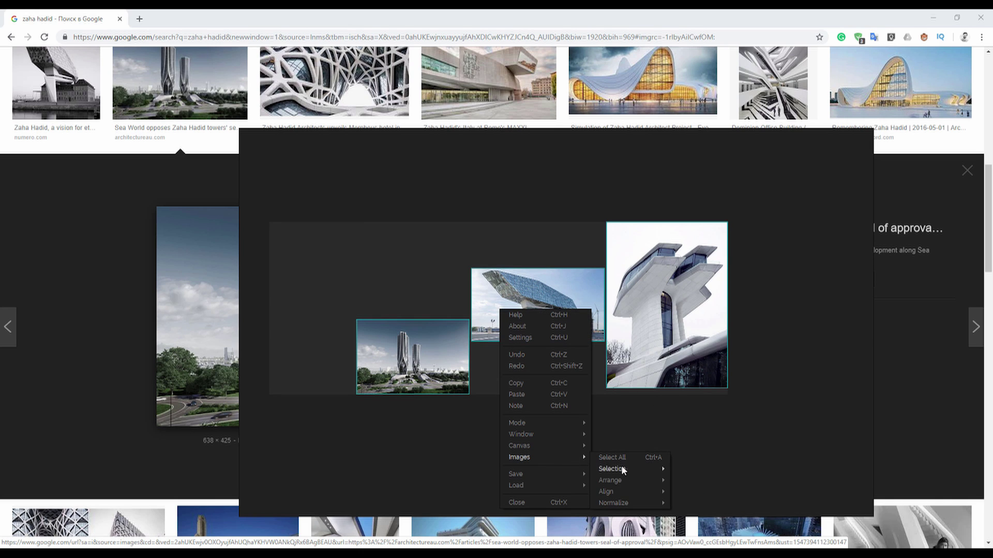
mouse_move(625, 500)
left_click(713, 517)
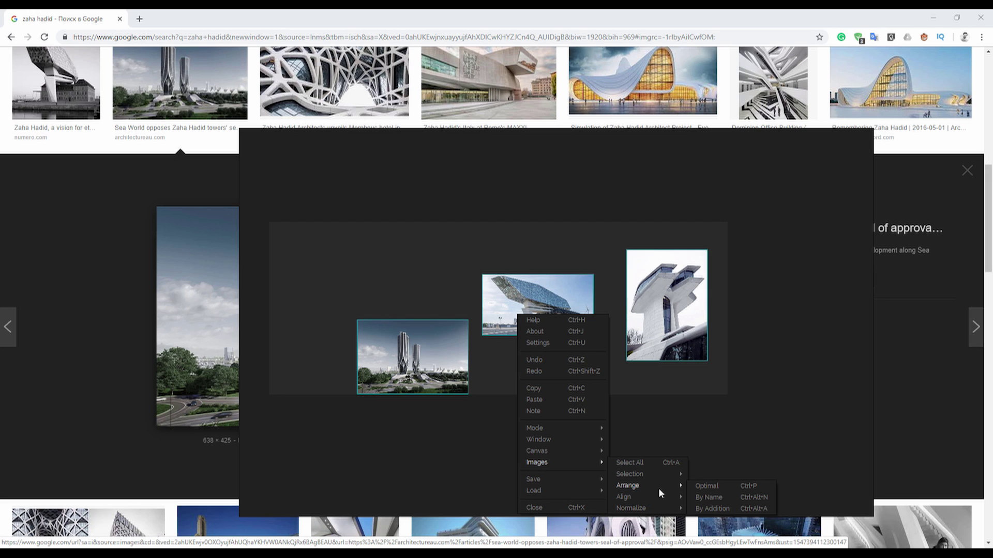
mouse_move(667, 495)
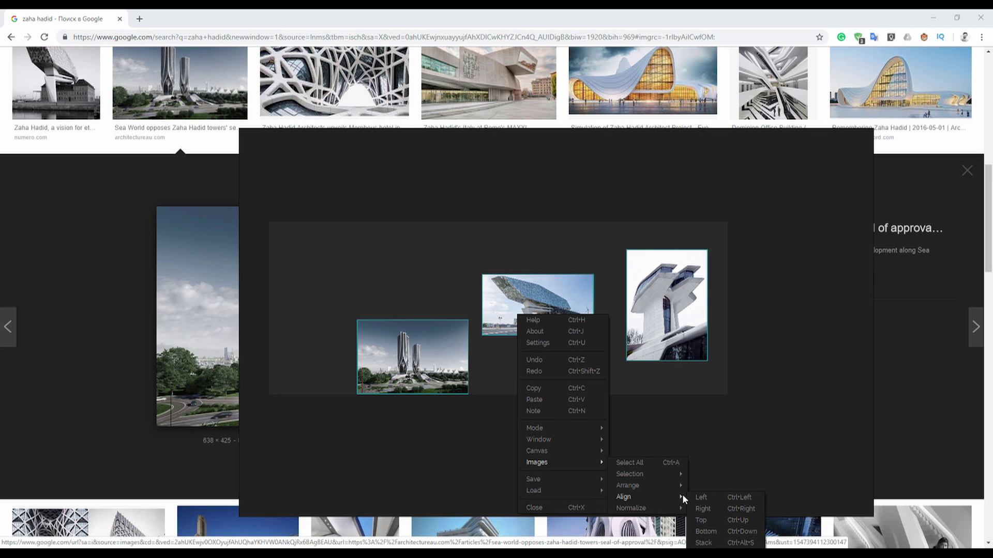
mouse_move(675, 476)
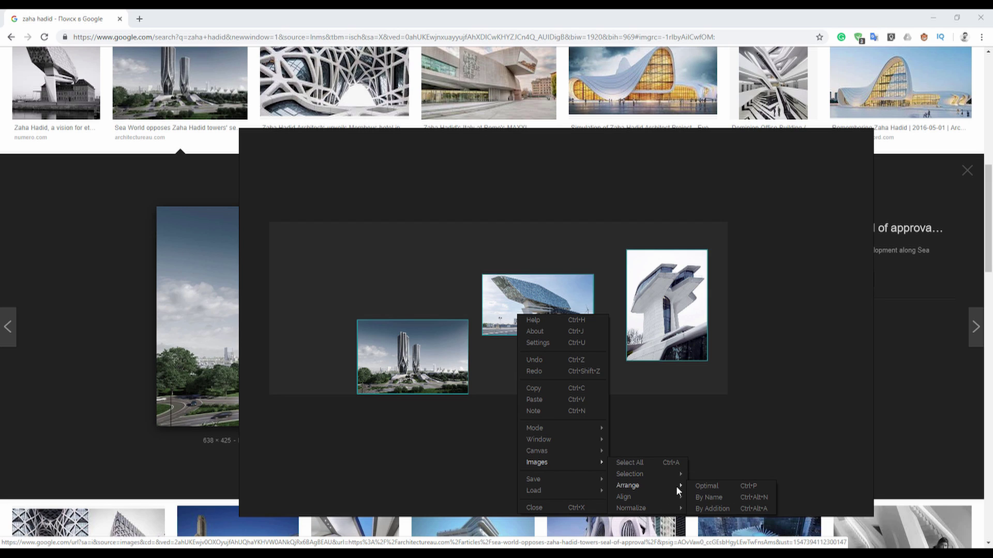
left_click(693, 508)
- Arrange the three images into a compact block on the board and deselect them
right_click(499, 317)
mouse_move(557, 460)
mouse_move(640, 485)
left_click(682, 497)
middle_click_drag(535, 376, 674, 341)
scroll(688, 418, "up", 4)
left_click(793, 387)
scroll(793, 388, "down", 3)
middle_click_drag(793, 389, 666, 390)
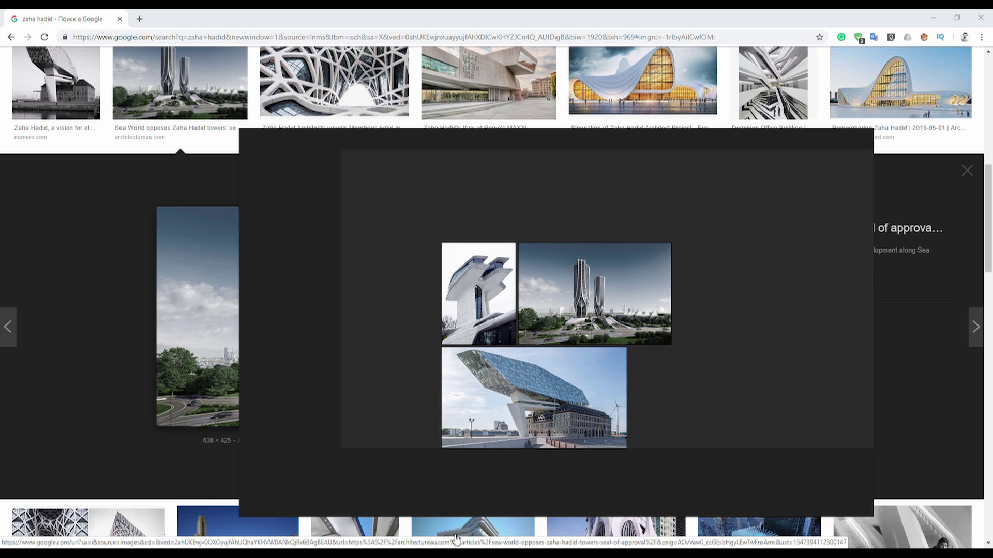
- Switch to the AutoCAD site layout, shrink the board over its lower corner and frame the three images in it
left_click(482, 552)
left_click_drag(873, 129, 485, 256)
right_click_drag(305, 339, 76, 363)
middle_click_drag(238, 460, 100, 311)
scroll(100, 314, "down", 2)
middle_click_drag(143, 336, 130, 414)
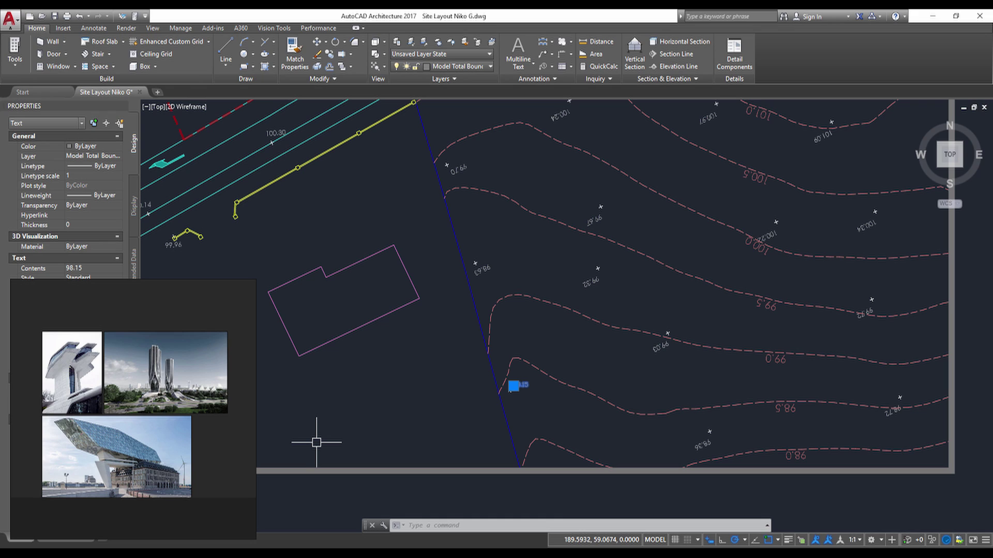
- Switch to Revit, enlarge the board over the Level 1 plan and load the recent scene tutorial.pur
key("alt+Tab")
left_click_drag(256, 279, 524, 147)
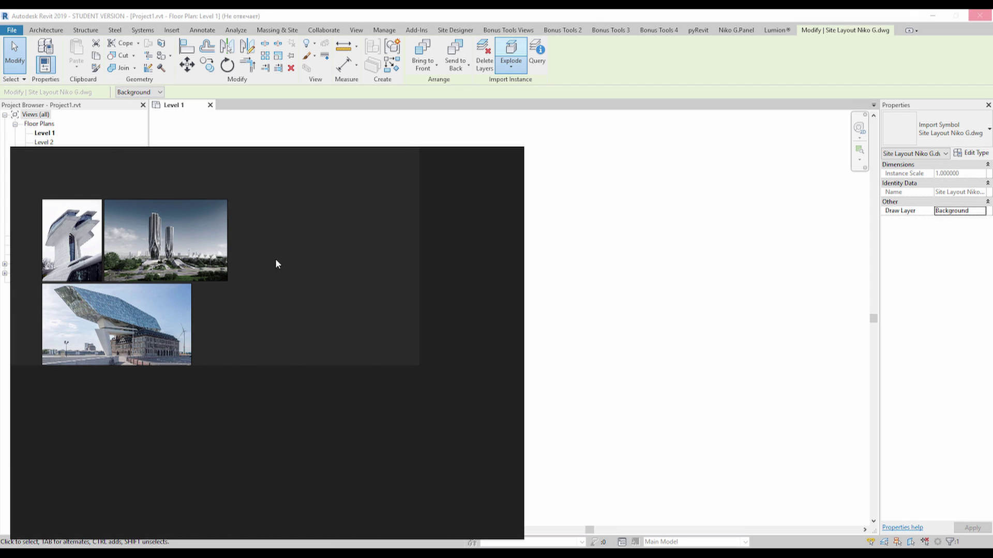
right_click(276, 259)
mouse_move(399, 448)
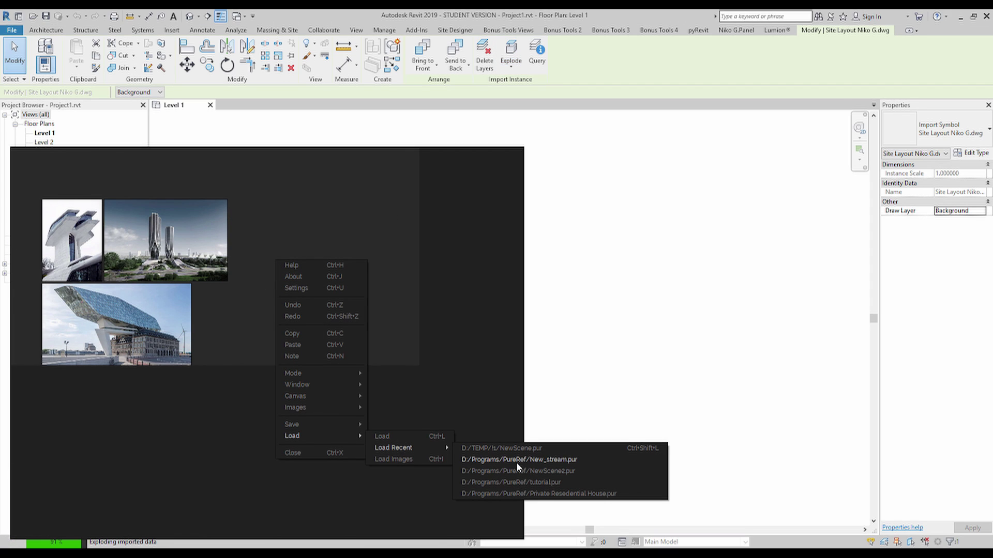
left_click(511, 481)
left_click(266, 369)
scroll(285, 356, "down", 5)
middle_click_drag(383, 390, 207, 385)
scroll(251, 445, "down", 1)
- Load the recent scene NewScene2.pur onto the board
right_click(251, 449)
mouse_move(316, 420)
mouse_move(383, 434)
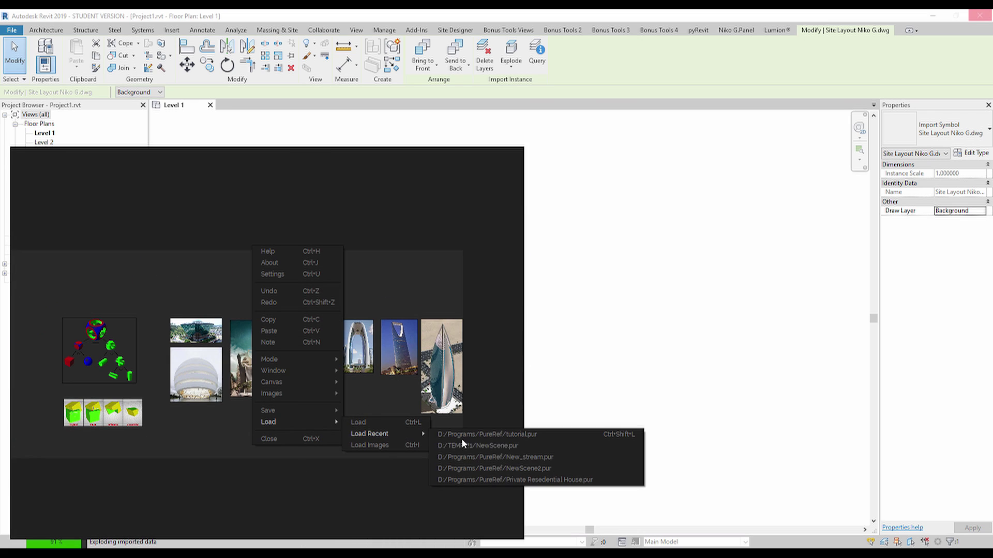
left_click(515, 469)
middle_click_drag(307, 469, 277, 393)
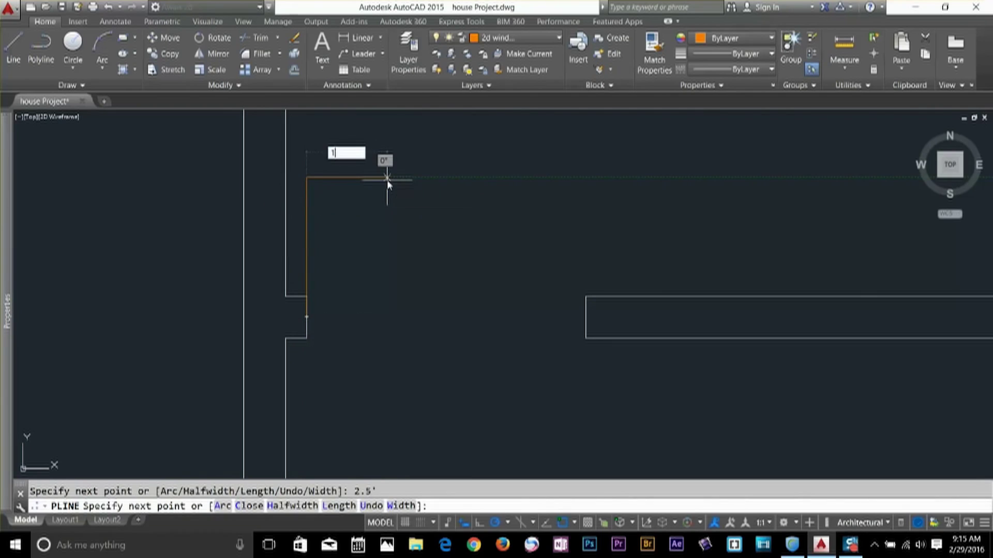
- Switch to house Project.dwg in AutoCAD and draw a closed polyline door leaf 2.5' long and 1" thick against the wall stub
key("Return")
type("2.5'")
key("Return")
type("c")
key("Return")
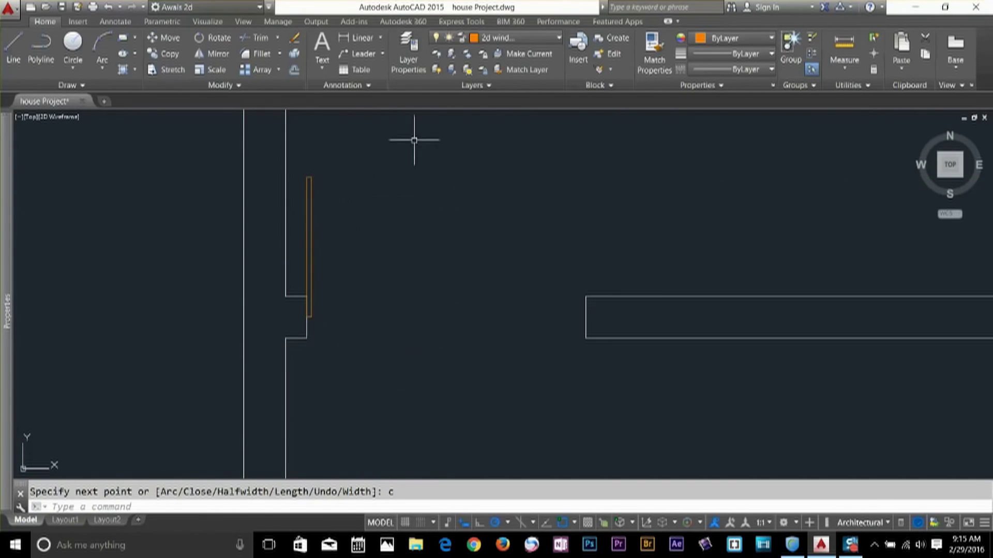
left_click(102, 68)
left_click(142, 198)
left_click(308, 316)
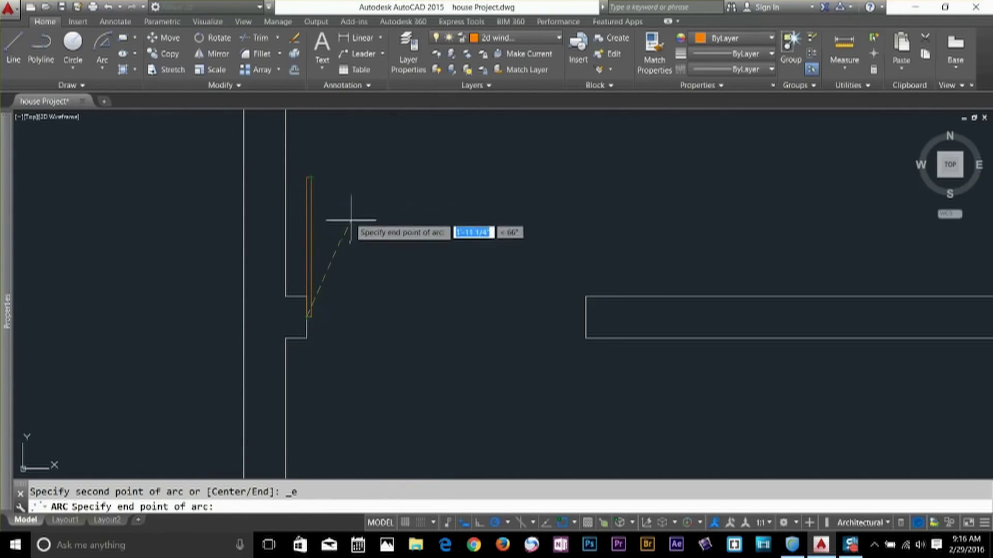
type("2.5'")
key("Return")
key("Escape")
key("Return")
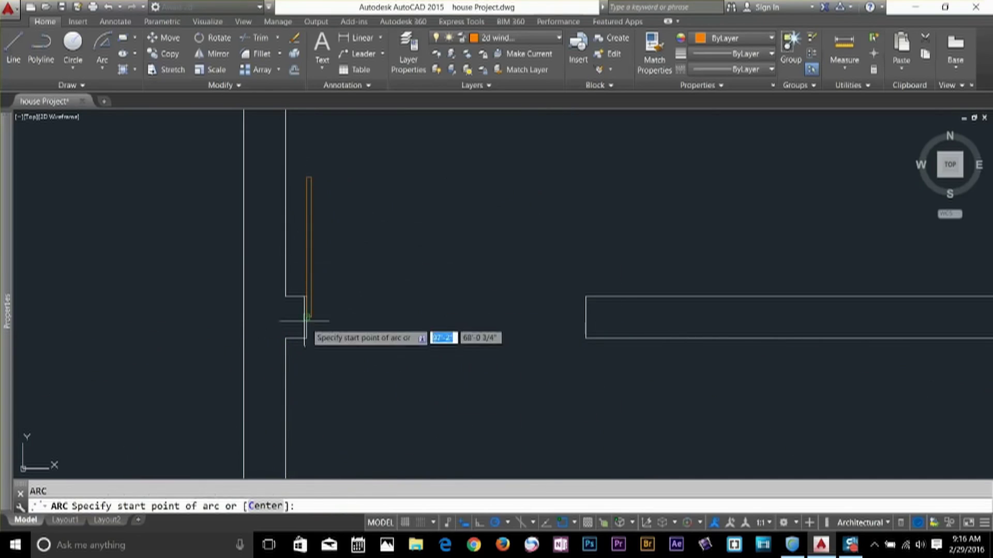
left_click(308, 316)
type("2")
key("Escape")
key("Escape")
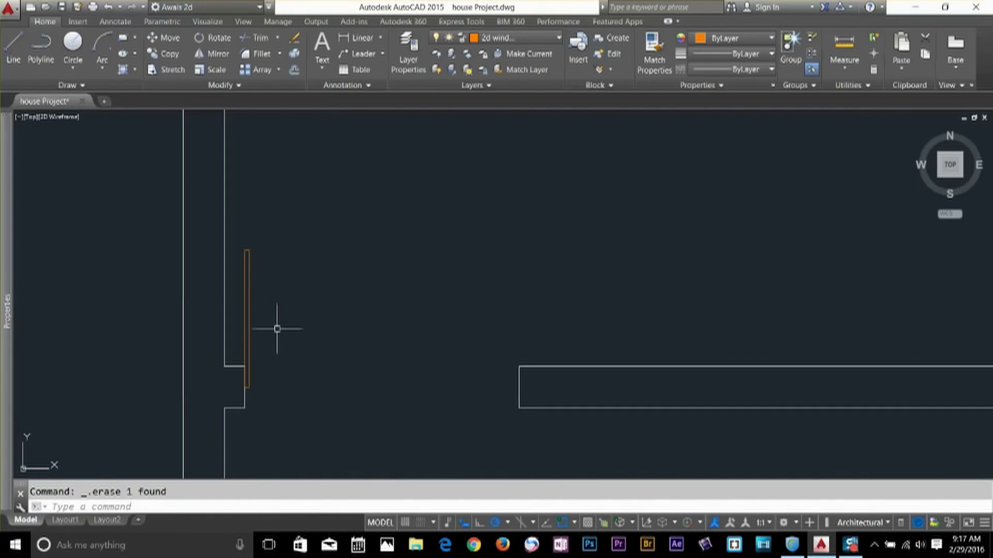
- Draw the door's swing arc centred on the hinge corner, starting 2.5' away and ending at the tip of the door leaf
left_click(102, 68)
left_click(142, 278)
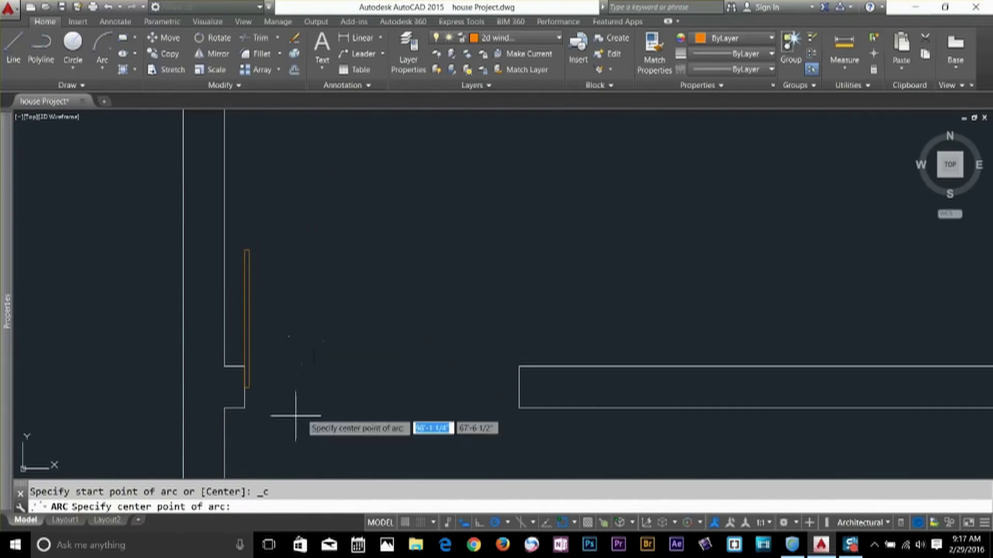
left_click(245, 388)
type("2.5'")
key("Return")
left_click(246, 251)
- Mirror the door leaf and its arc about the vertical centreline of the opening, keeping the originals to form a double door
type("mi")
left_click(293, 242)
left_click(239, 310)
key("Return")
left_click(382, 387)
left_click(381, 226)
key("Return")
scroll(541, 289, "down", 5)
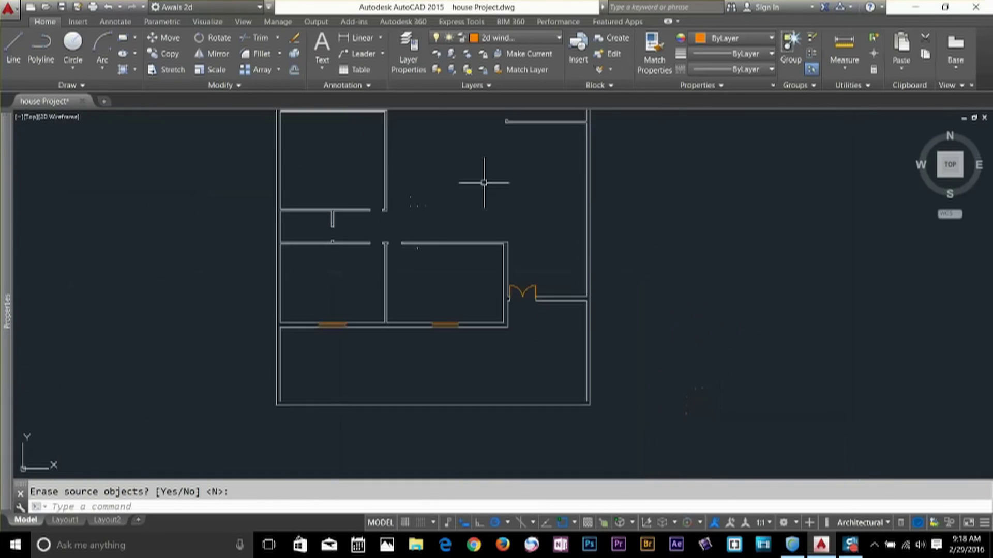
middle_click_drag(483, 181, 479, 282)
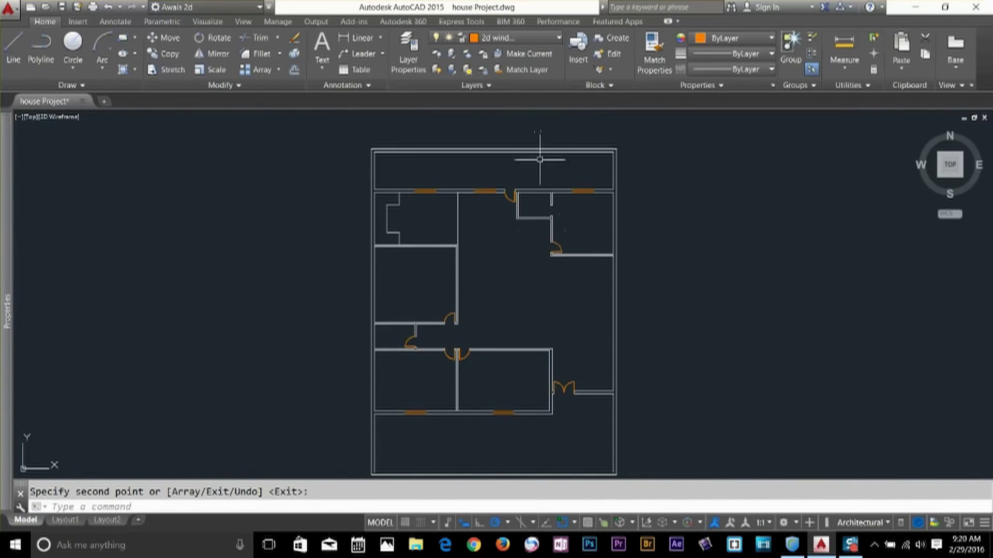
- Make 2d door the current layer and move the door in the plan's upper wall onto it
left_click(509, 38)
left_click(496, 68)
scroll(510, 198, "up", 6)
left_click(532, 191)
left_click(501, 210)
left_click(496, 68)
key("Escape")
scroll(538, 172, "down", 6)
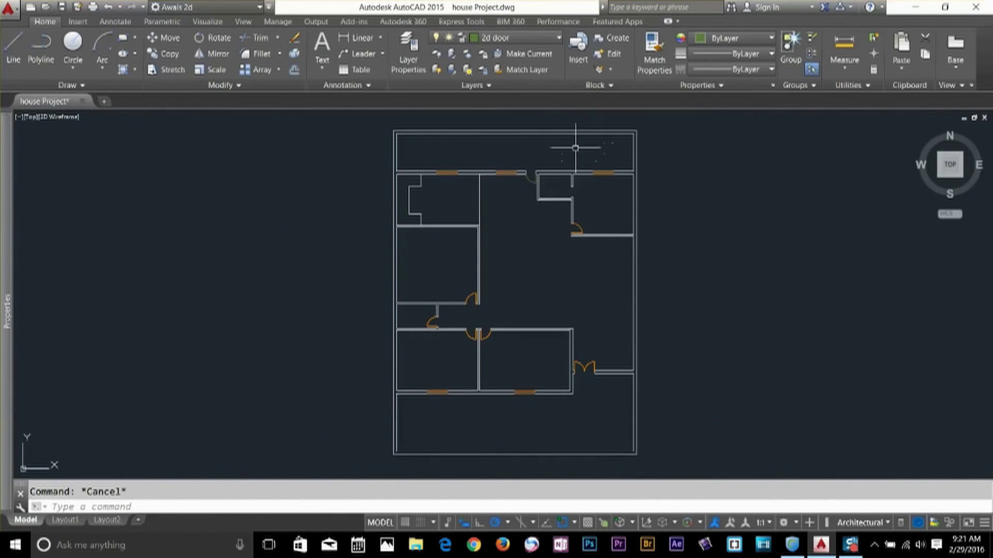
- Match the layer of the remaining orange doors in the plan to the door already on the 2d door layer
left_click(526, 69)
scroll(381, 260, "up", 6)
scroll(444, 326, "up", 2)
left_click(481, 207)
left_click(434, 230)
left_click(625, 197)
left_click(512, 233)
middle_click_drag(206, 155, 739, 355)
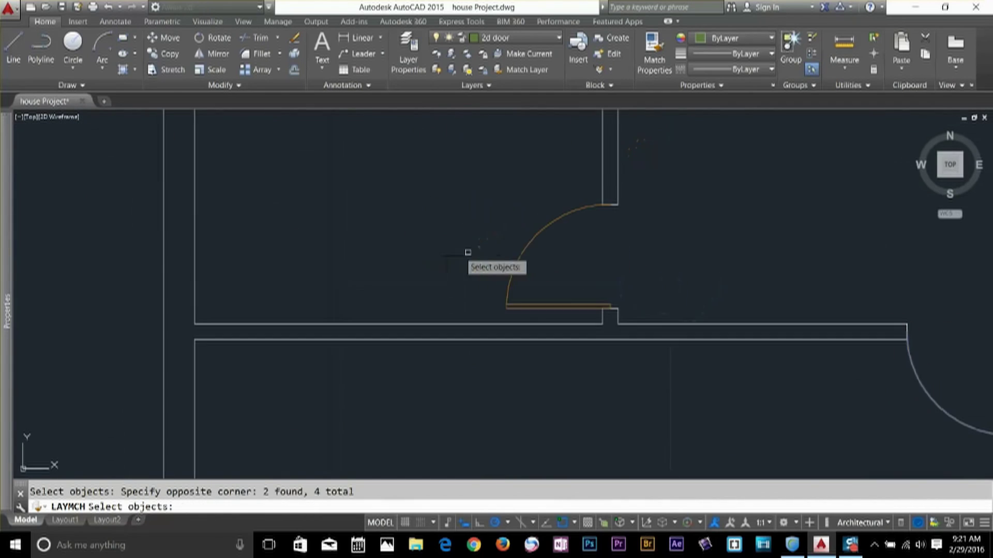
left_click(584, 250)
left_click(517, 315)
left_click(542, 369)
left_click(598, 357)
scroll(597, 357, "down", 3)
left_click(627, 233)
left_click(610, 276)
scroll(584, 270, "up", 7)
scroll(680, 177, "down", 12)
key("Return")
scroll(676, 243, "up", 5)
left_click(675, 244)
- Copy the picked object in the house plan from a base point to its new location
scroll(657, 325, "down", 4)
scroll(699, 234, "up", 4)
scroll(699, 234, "down", 4)
middle_click_drag(734, 124, 434, 323)
middle_click_drag(414, 455, 472, 355)
scroll(319, 356, "up", 8)
type("co")
left_click(252, 157)
key("Return")
left_click(392, 218)
left_click(420, 362)
scroll(420, 362, "down", 5)
middle_click_drag(672, 248, 548, 248)
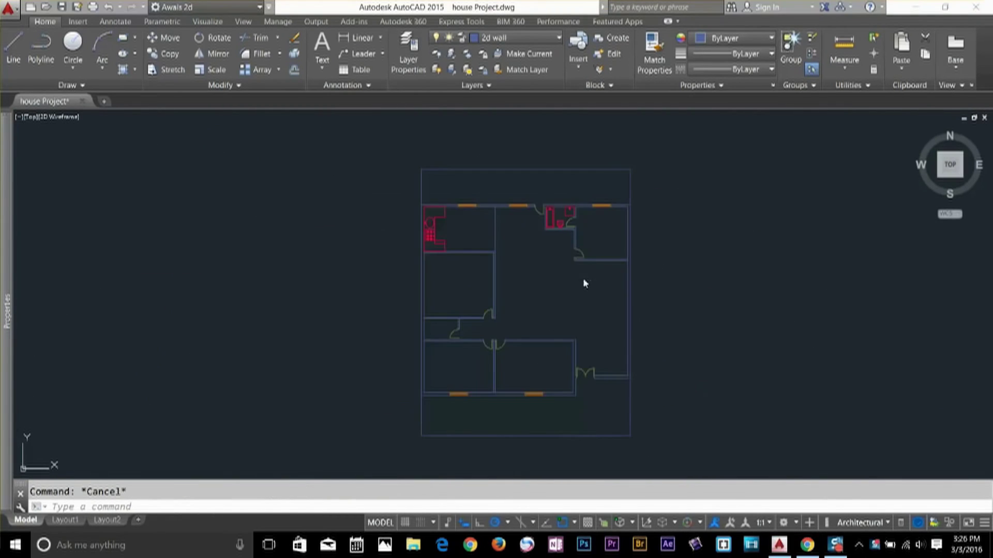
- Copy the bathtub in the upper bathroom to another place in the plan, using its upper-left corner as the base point
scroll(796, 280, "up", 5)
scroll(784, 230, "up", 5)
type("co")
left_click(696, 135)
key("Return")
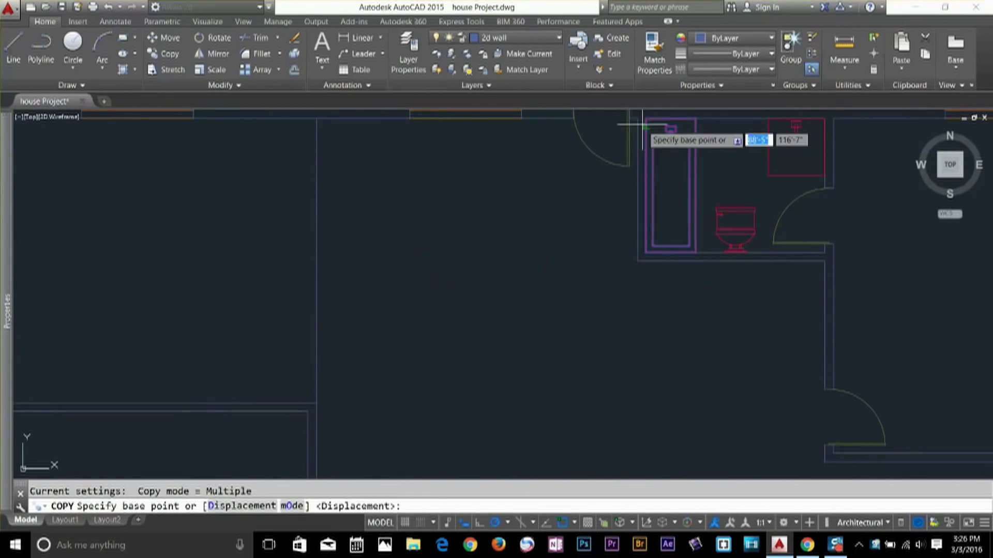
left_click(644, 118)
scroll(644, 119, "down", 7)
scroll(439, 293, "up", 8)
left_click(439, 290)
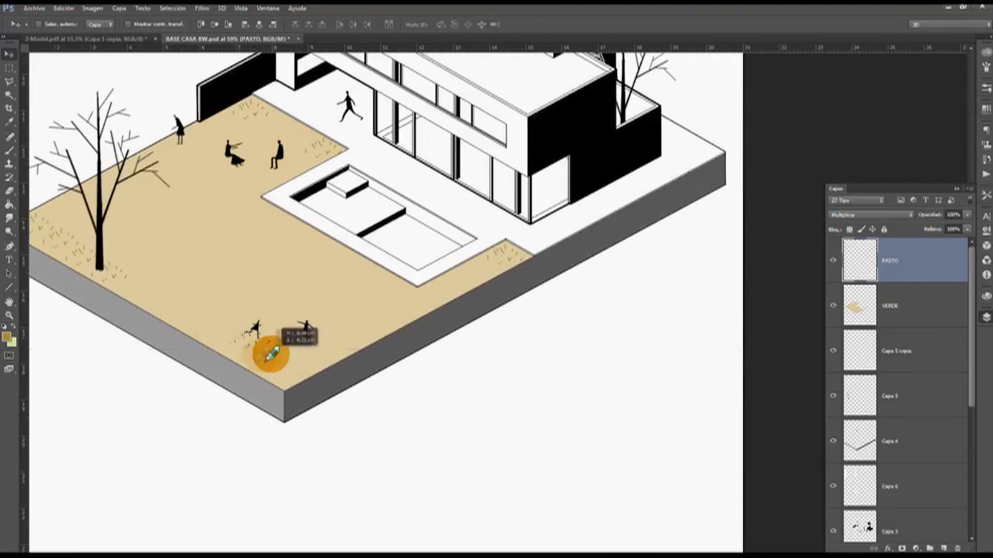
- Switch to BASE CASA BW.psd in Photoshop and duplicate the grass strokes on the PASTO layer across the lawn
mouse_move(270, 354)
left_mouse_down("alt")
mouse_move(259, 224)
mouse_move(161, 288)
left_mouse_up("alt")
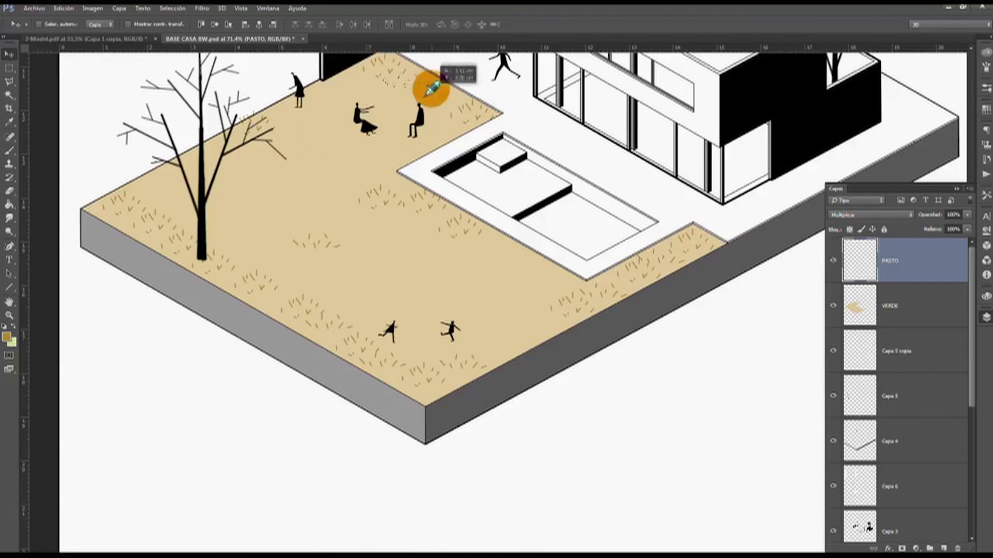
mouse_move(432, 84)
left_mouse_down("alt")
mouse_move(505, 232)
mouse_move(319, 156)
left_mouse_up("alt")
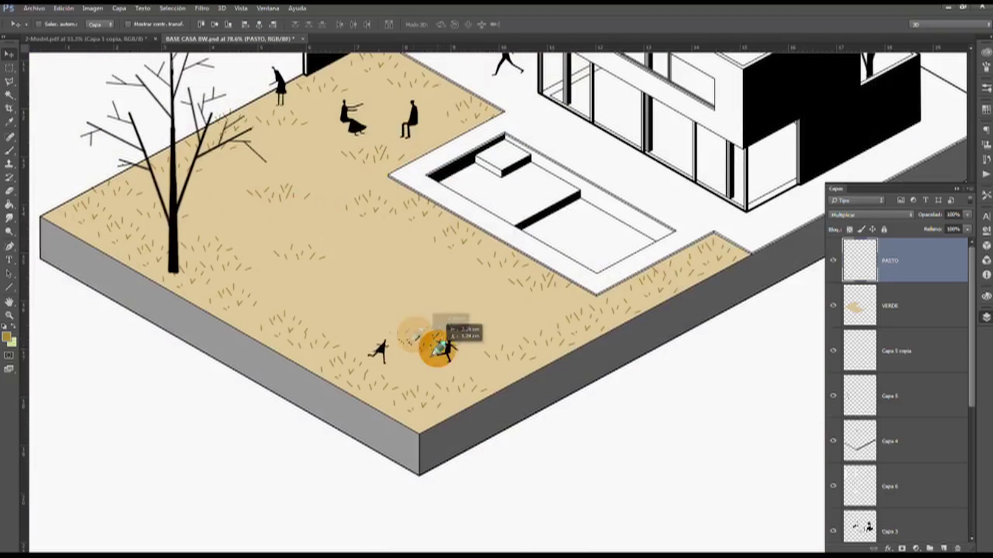
left_click_drag(428, 344, 351, 186, "alt")
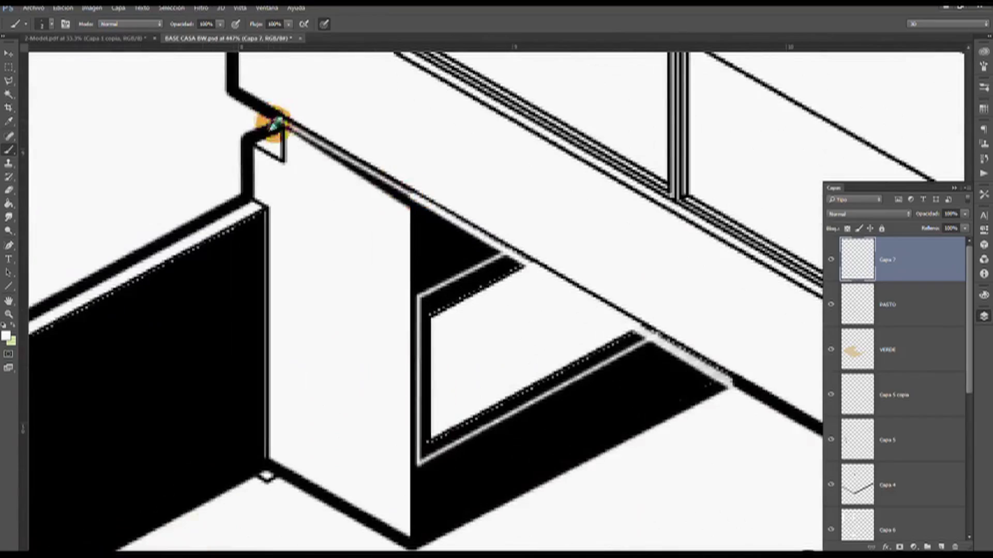
- Select the BASE layer and set the blend mode of the new foliage layer Capa 8 to Multiplicar
scroll(891, 480, "down", 5)
left_click(891, 481)
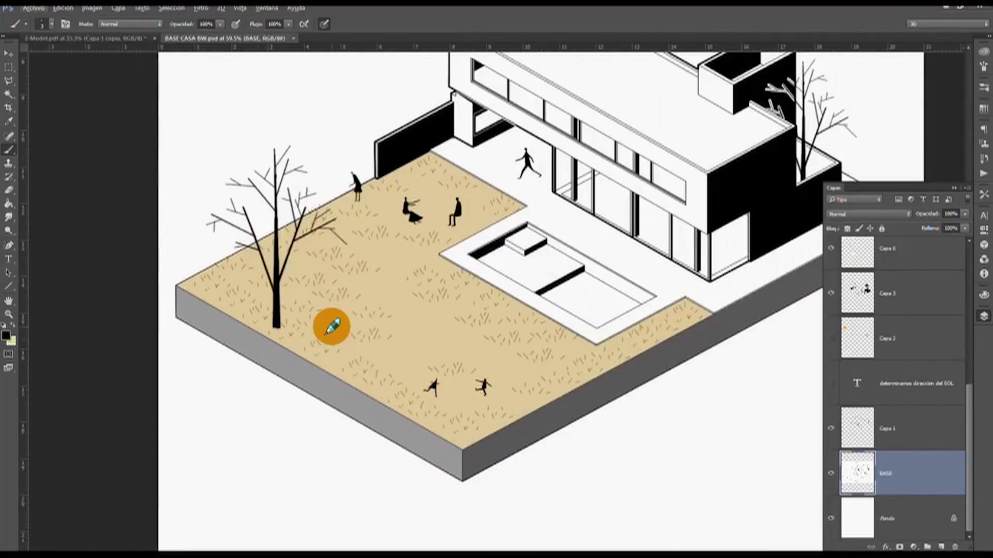
left_click(868, 213)
left_click(840, 242)
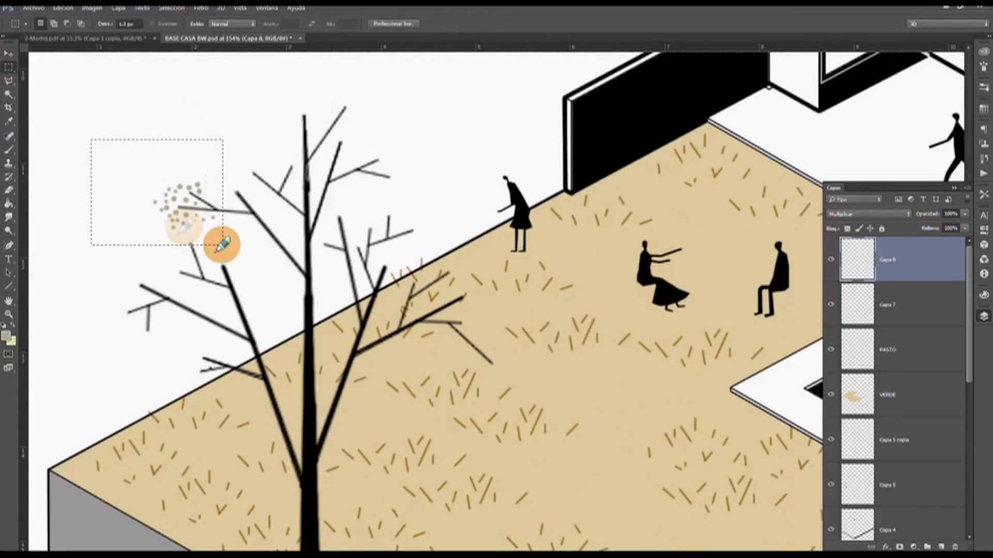
- Duplicate the cluster of foliage dots repeatedly over the branches of the large tree to build up its crown
mouse_move(221, 243)
left_mouse_down("alt")
mouse_move(266, 117)
mouse_move(381, 155)
mouse_move(463, 243)
left_mouse_up("alt")
left_click_drag(261, 170, 207, 342, "alt")
scroll(181, 274, "down", 1, "alt")
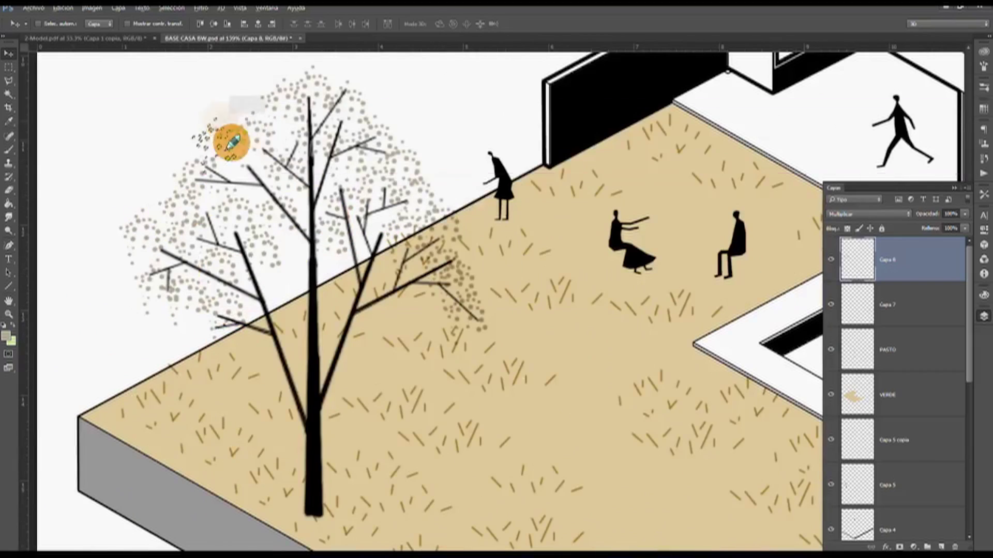
scroll(250, 139, "down", 5, "alt")
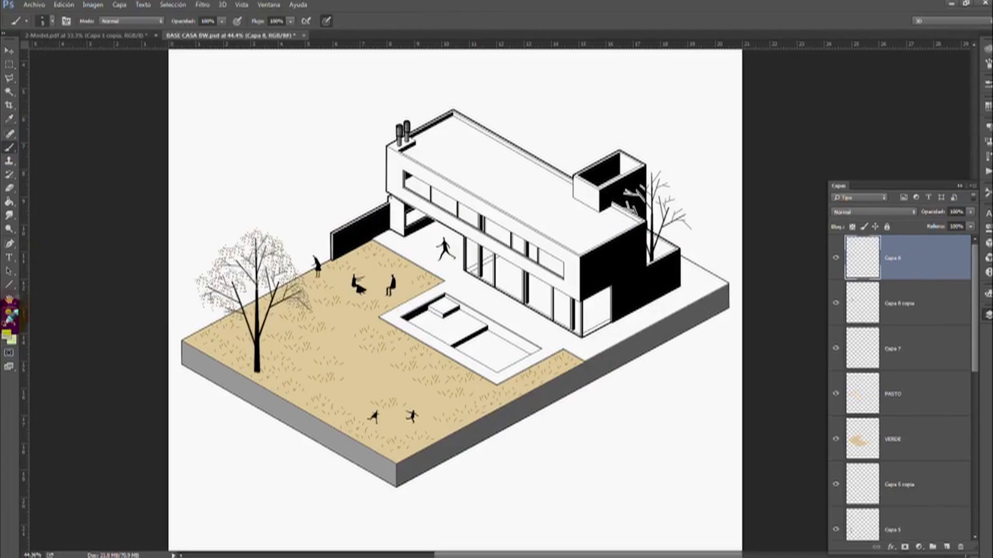
- Choose a foreground colour and brush a short stroke beside the large tree's foliage on layer Capa 8
left_click(9, 335)
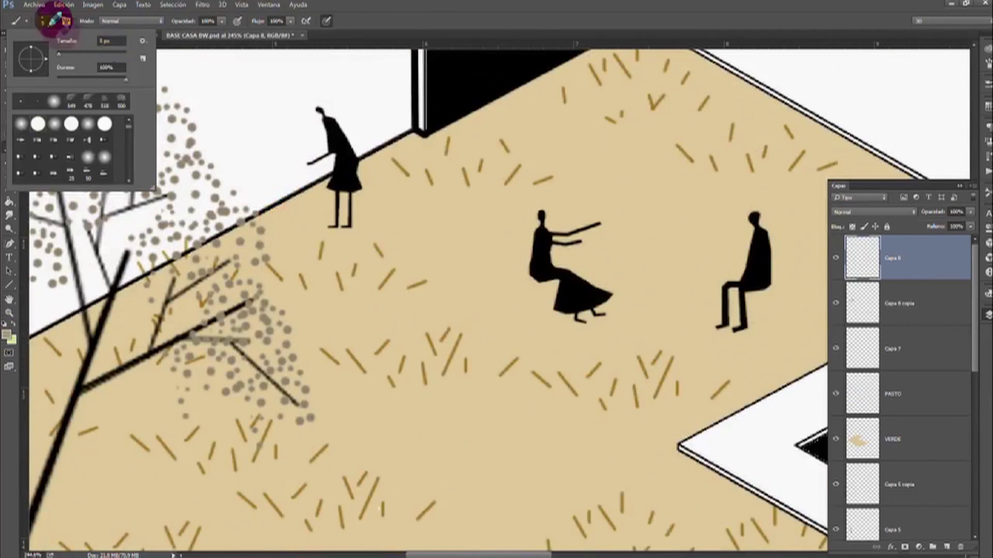
mouse_move(282, 253)
left_mouse_down()
mouse_move(226, 103)
mouse_move(224, 206)
mouse_move(310, 195)
mouse_move(250, 228)
mouse_move(299, 246)
left_mouse_up()
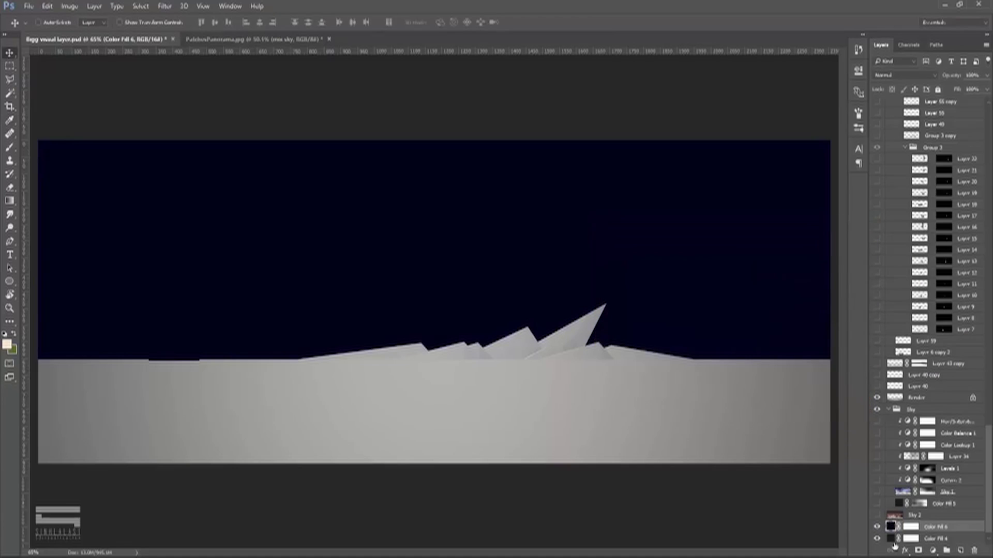
- Switch to the panorama document, delete the Color Fill 6 layer and review the fill colour of Color Fill 4
left_click(938, 527)
key("Delete")
double_click(890, 526)
left_click(835, 249)
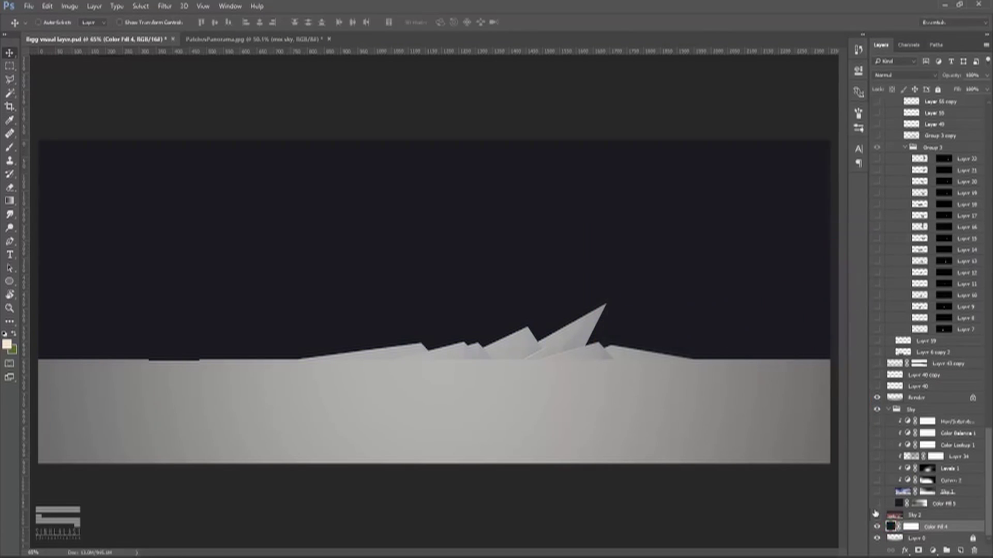
- Show the Sky 2 layer and shift its sunset image slightly up and to the right behind the building
left_click(876, 515)
left_click(918, 516)
left_click_drag(530, 258, 555, 229)
- Show and select the Color Fill 5 layer above the sunset sky and fit the panorama to the window
left_click(876, 503)
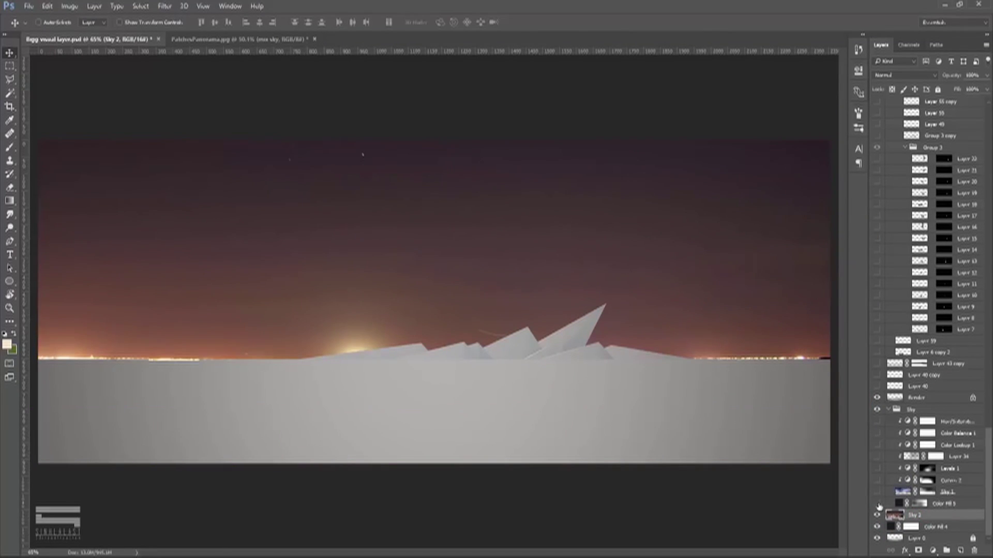
left_click(946, 504)
key("ctrl+0")
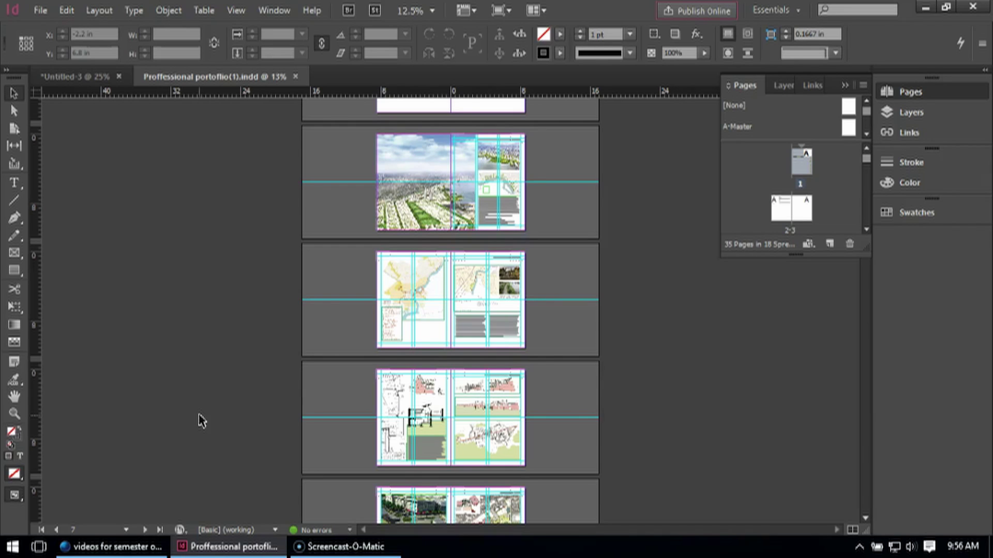
- Switch to the InDesign portfolio and view the A Civic Vision for the Central Delaware spread at 50% with the page overview collapsed
left_click(425, 181)
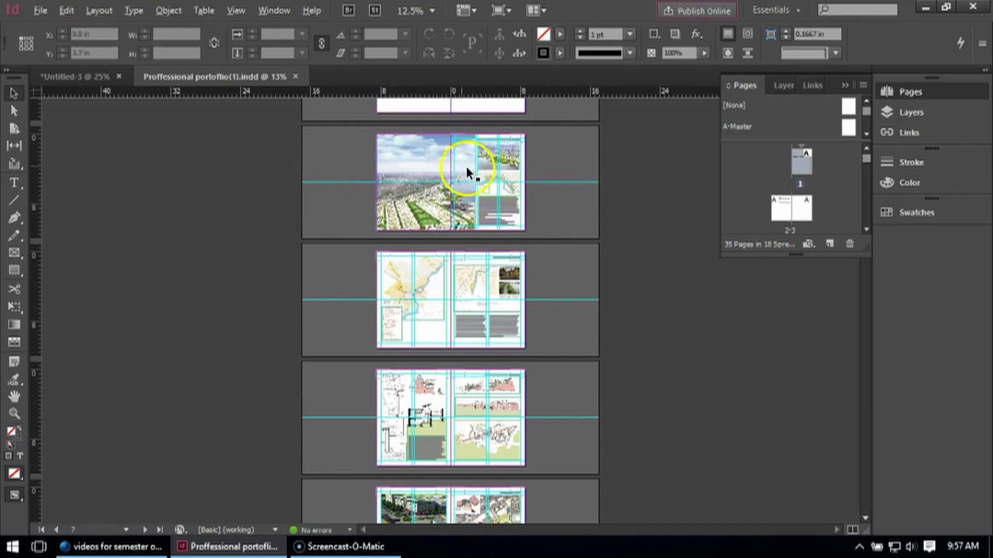
key("ctrl+=")
key("ctrl+=")
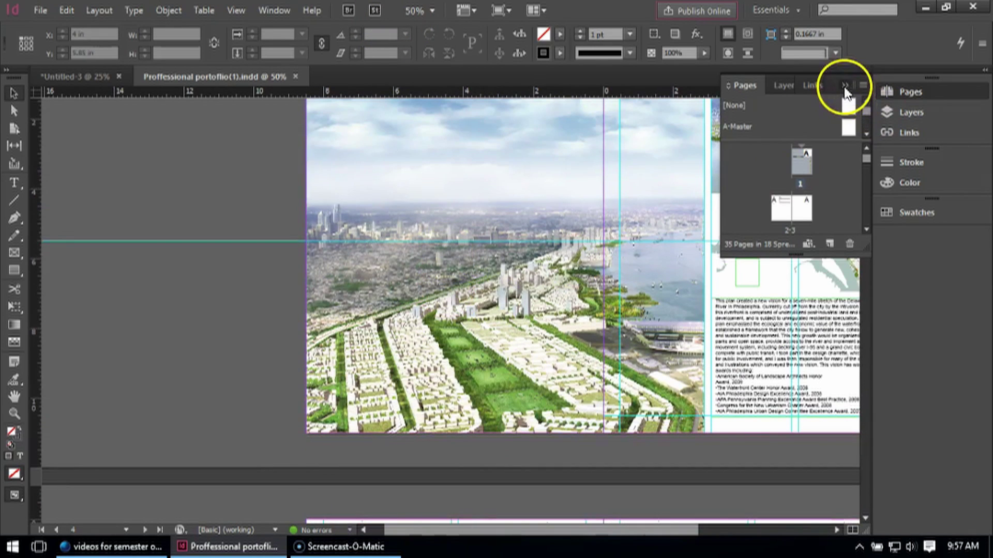
left_click(844, 85)
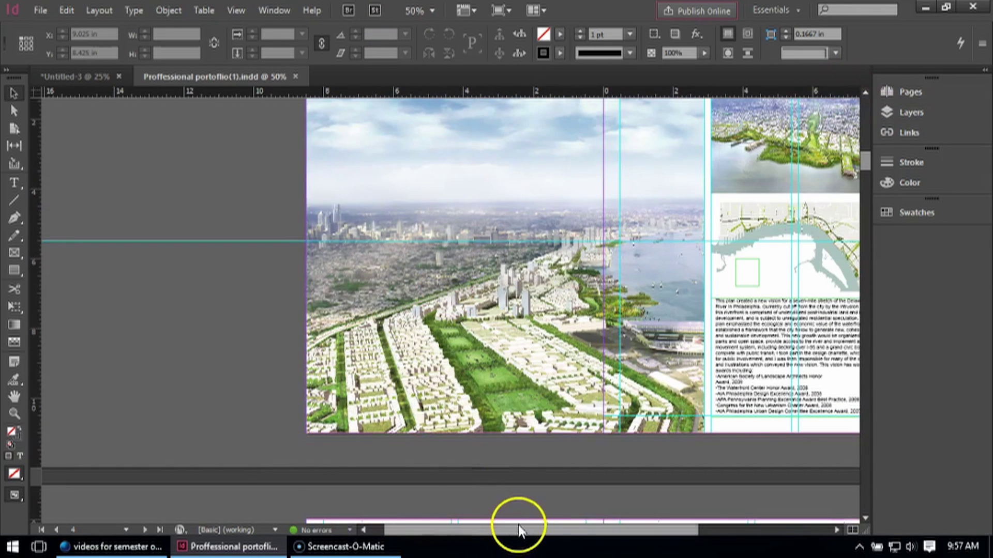
left_click_drag(519, 529, 585, 538)
scroll(554, 453, "up", 1)
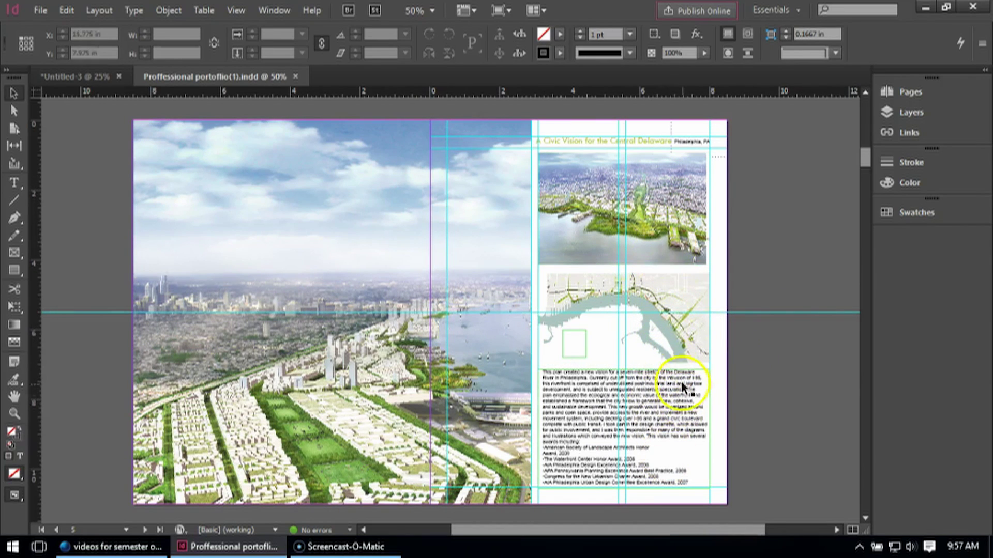
- Examine the image and text layouts of the Great Public Spaces, Private Home in the Woods, Fashion Square and Green Streets spreads
scroll(616, 380, "down", 10)
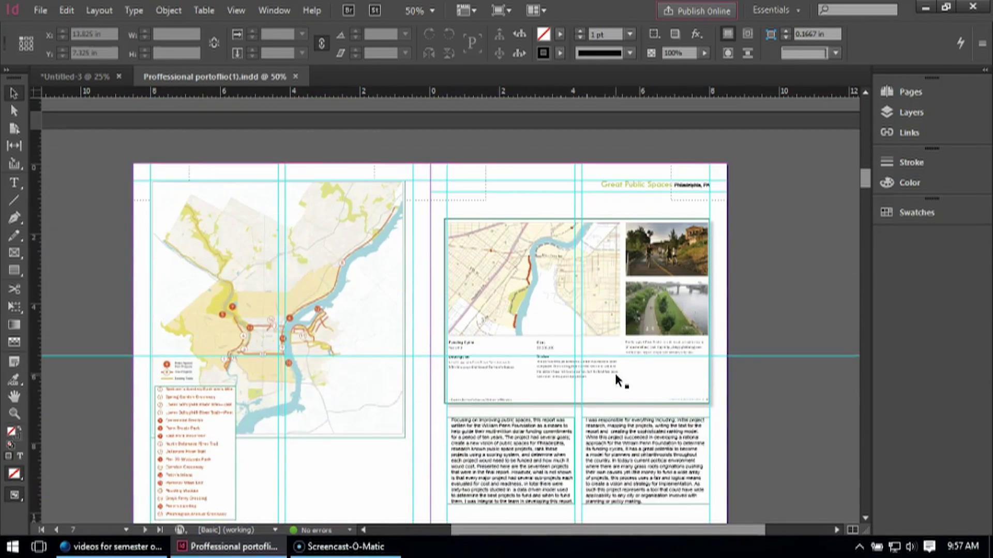
left_click(647, 333)
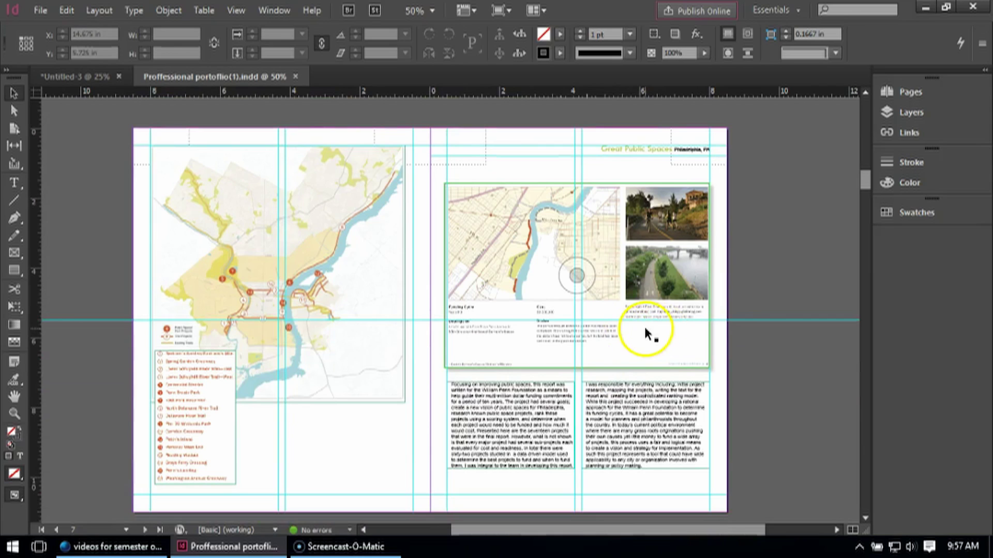
left_click(682, 424)
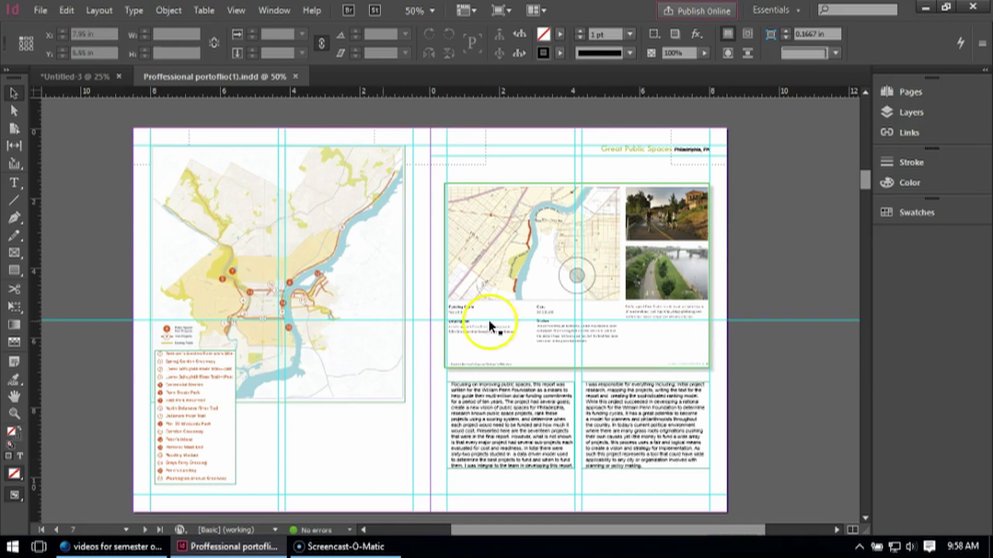
scroll(564, 357, "down", 10)
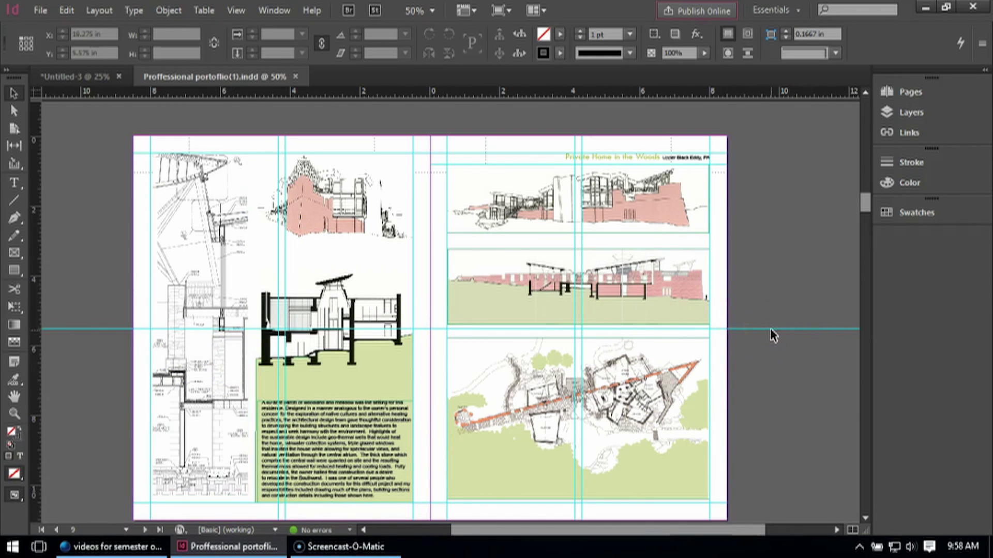
scroll(723, 320, "down", 10)
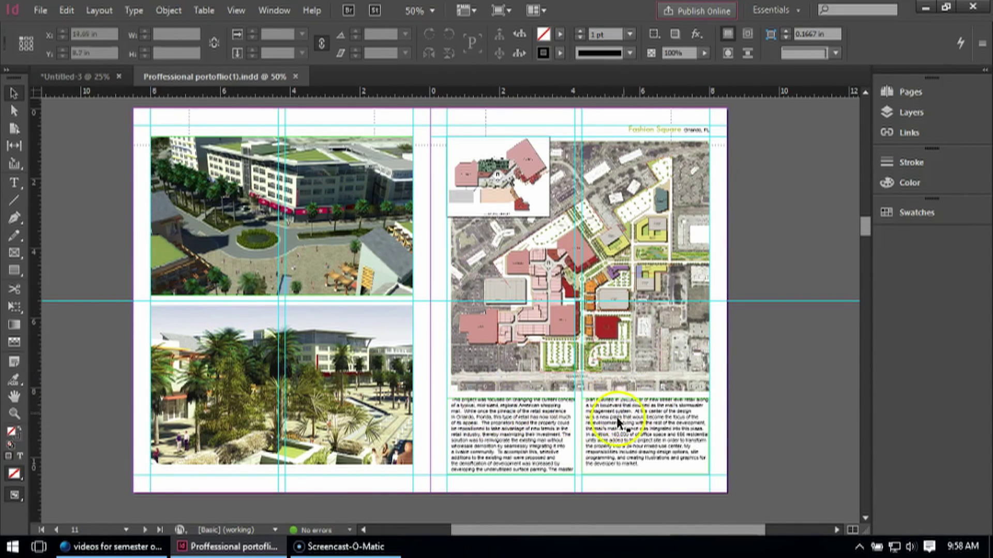
scroll(484, 339, "down", 10)
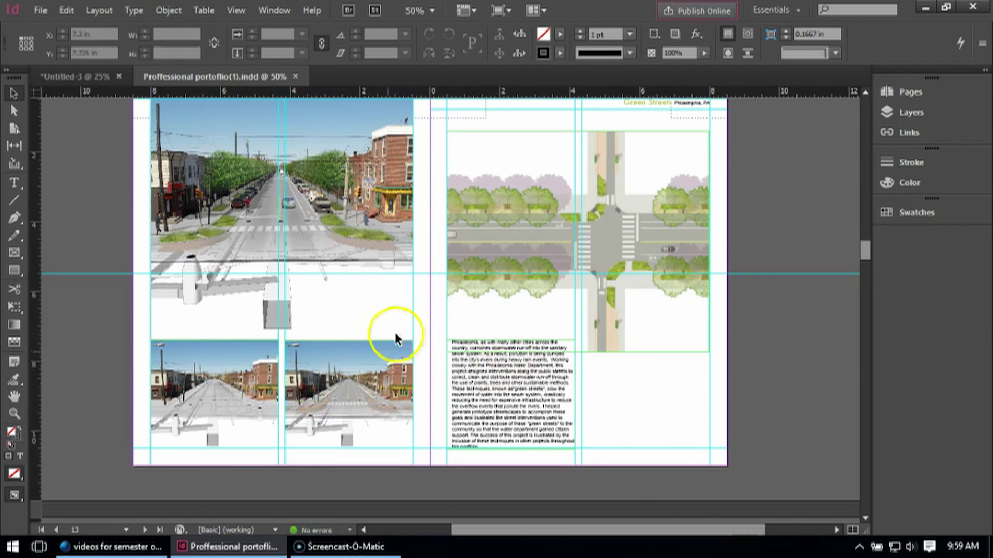
scroll(270, 295, "down", 10)
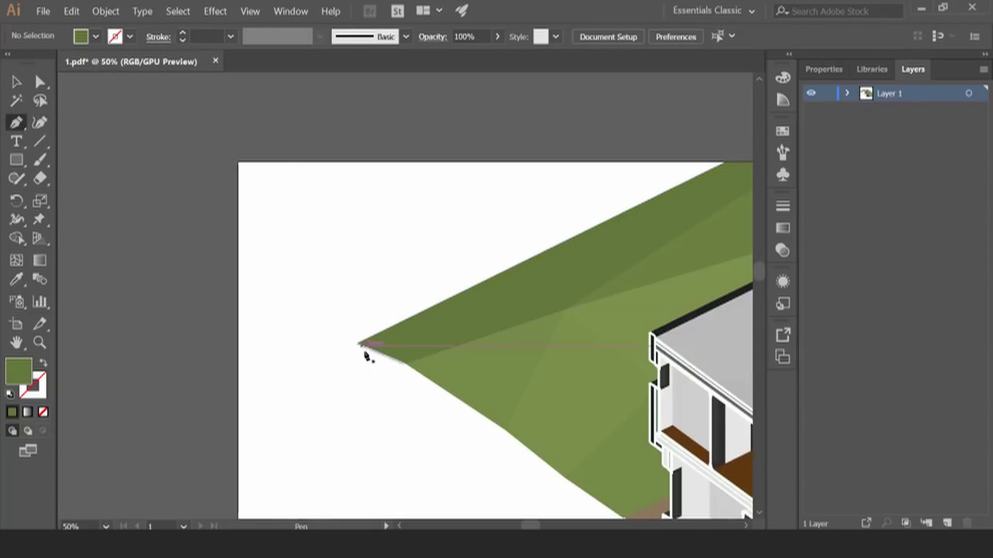
- Outline the white area above the hill in the artboard's upper-left corner with the Pen tool
left_click(360, 343)
left_click(221, 282)
left_click(233, 149)
left_click(709, 138)
left_click(725, 162)
scroll(355, 350, "up", 5, "alt")
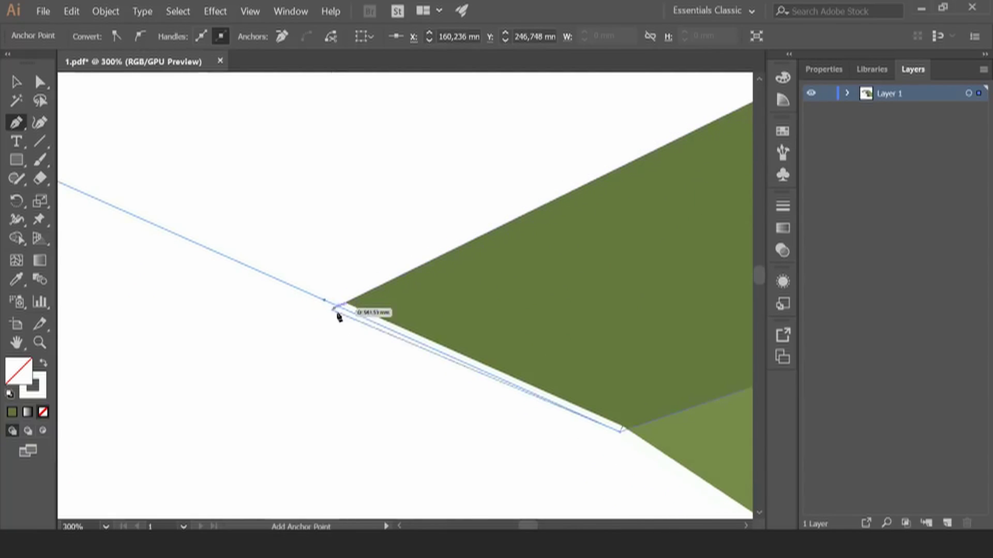
scroll(343, 324, "down", 5, "alt")
- Move the open outline away from the hill onto the pasteboard and isolate it for editing
key("v")
left_click_drag(278, 131, 161, 131)
scroll(247, 170, "down", 2, "alt")
left_click_drag(226, 150, 327, 220)
scroll(319, 175, "up", 1, "alt")
double_click(324, 174)
- Draw a straight line between the outline's open ends and join everything into one closed path
key("backslash")
left_click_drag(313, 317, 527, 182)
key("ctrl+a")
right_click(520, 186)
left_click(552, 270)
- Remove the closed path's stroke and fill the shape with black
left_click(130, 37)
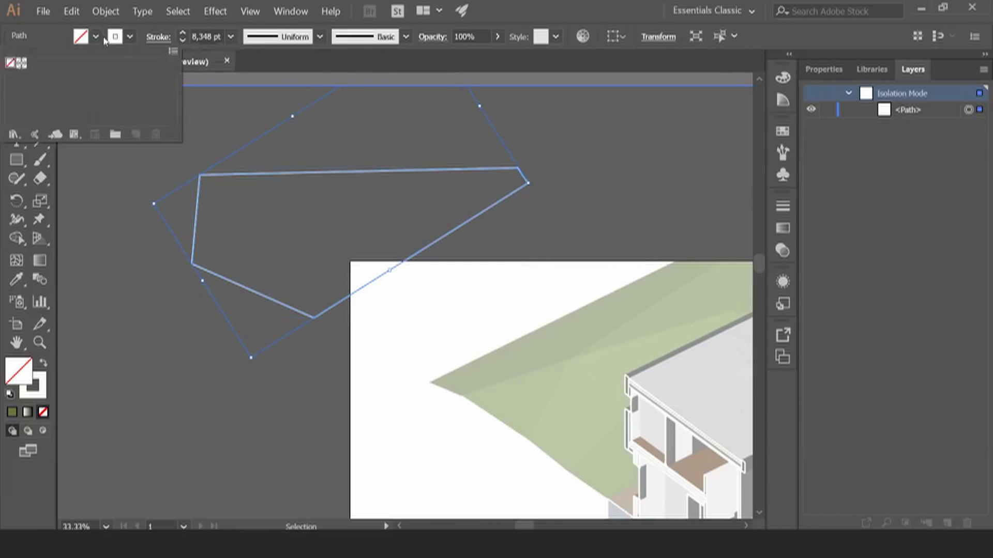
left_click(10, 63)
left_click(74, 134)
left_click(109, 146)
left_click(23, 72)
left_click(582, 36)
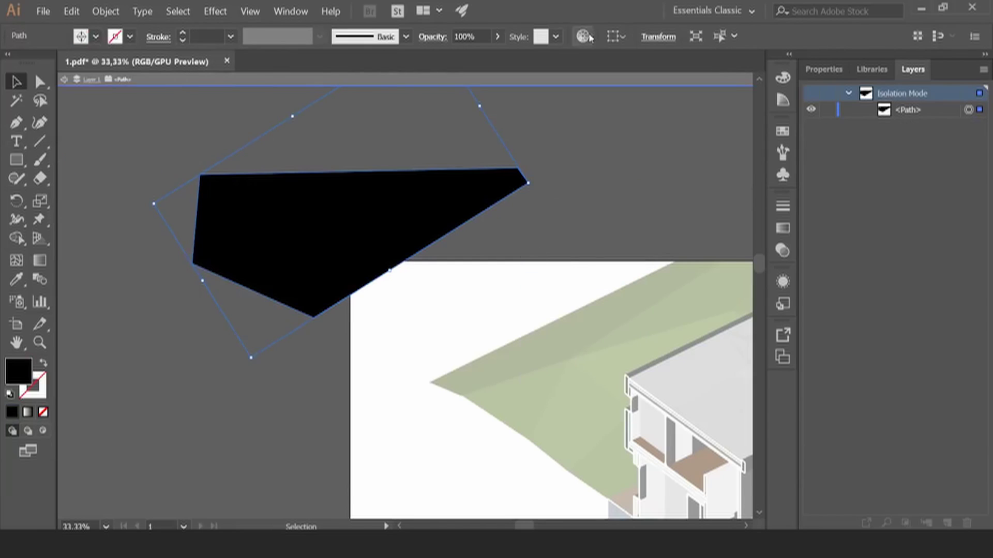
left_click(721, 473)
- Display all swatch types and set the shape's fill colour to green #567C51
left_click(782, 131)
left_click(658, 213)
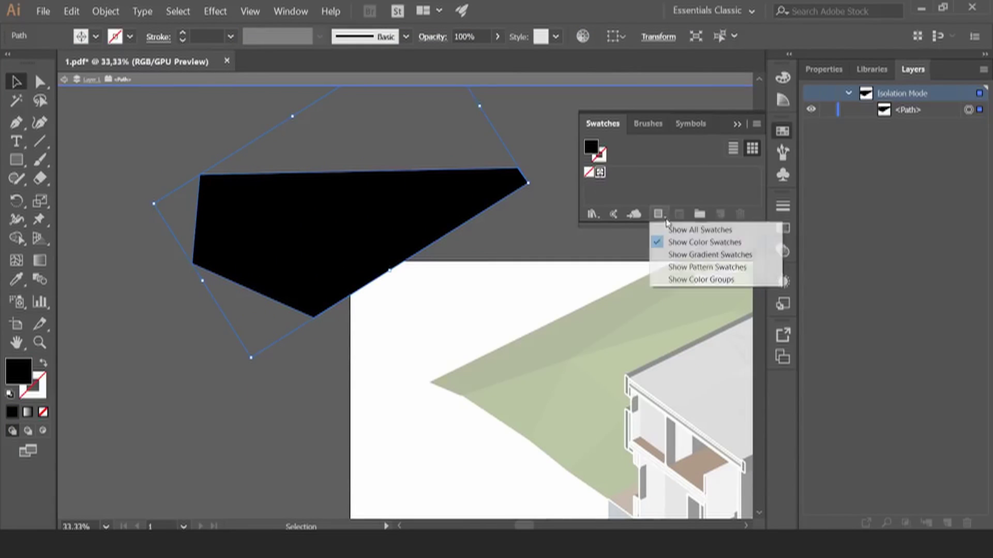
left_click(672, 230)
double_click(591, 146)
left_click(515, 303)
left_click(362, 266)
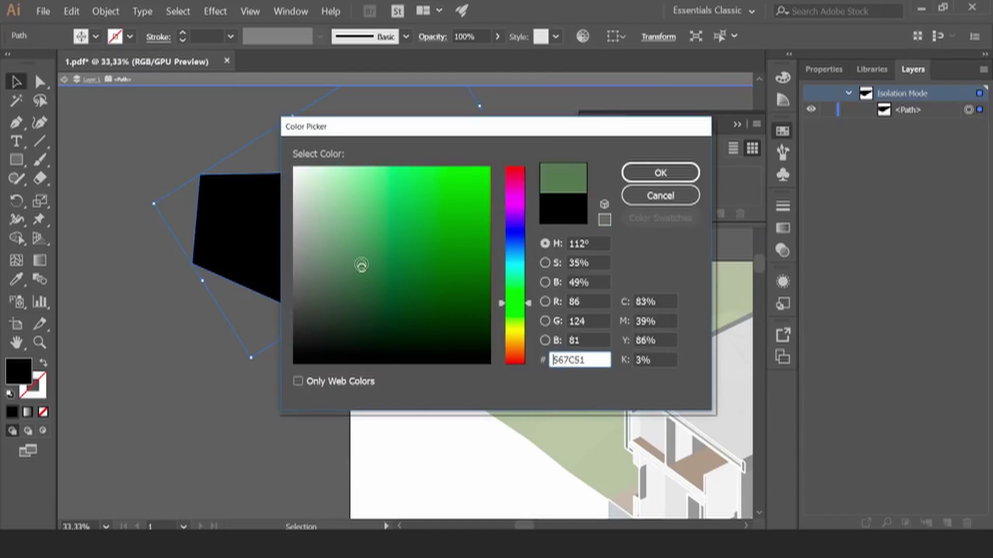
left_click(660, 173)
- Move the filled shape back over the artboard's upper-left corner and exit isolation mode
left_click_drag(458, 221, 578, 284)
left_click_drag(649, 246, 671, 262)
left_click_drag(497, 340, 492, 339)
double_click(295, 239)
left_click_drag(420, 303, 340, 259)
left_click(340, 259)
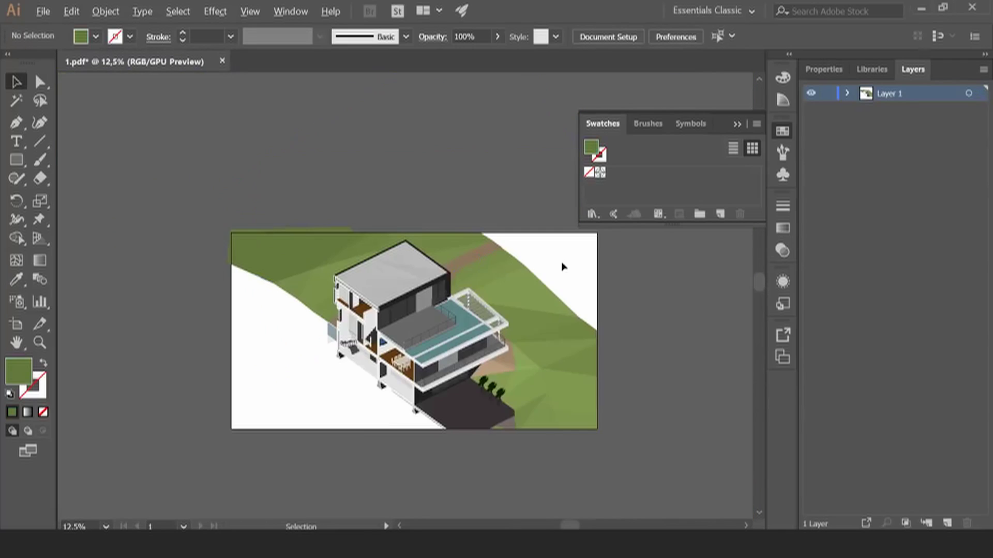
- Outline the white upper-right corner beside the hill's edge with the Pen tool, following the artboard's border
scroll(562, 266, "up", 2, "alt")
left_click(20, 123)
left_click(100, 122)
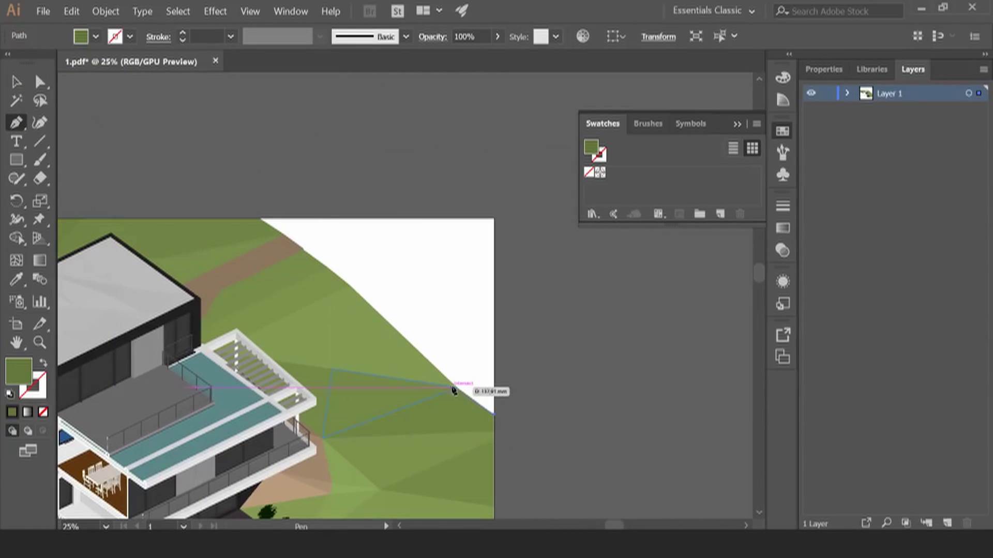
left_click(455, 387)
left_click(349, 284)
left_click(303, 249)
left_click(375, 218)
left_click(496, 218)
left_click(494, 414)
- Fill the upper-right corner shape with the green sampled from the neighbouring grass and deselect it
key("i")
left_click(409, 353)
key("v")
left_click(529, 276)
scroll(530, 276, "down", 4, "alt")
- Draw a Pen shape extending the dirt path to the artboard's top edge and fill it with the sampled path brown
scroll(468, 269, "up", 7, "alt")
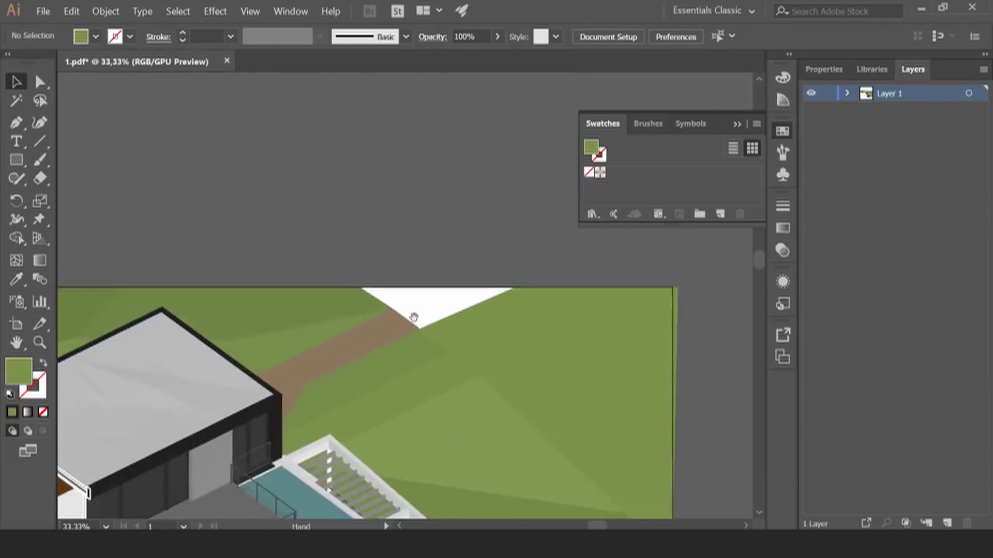
key("p")
left_click(423, 346)
left_click(615, 264)
left_click(456, 265)
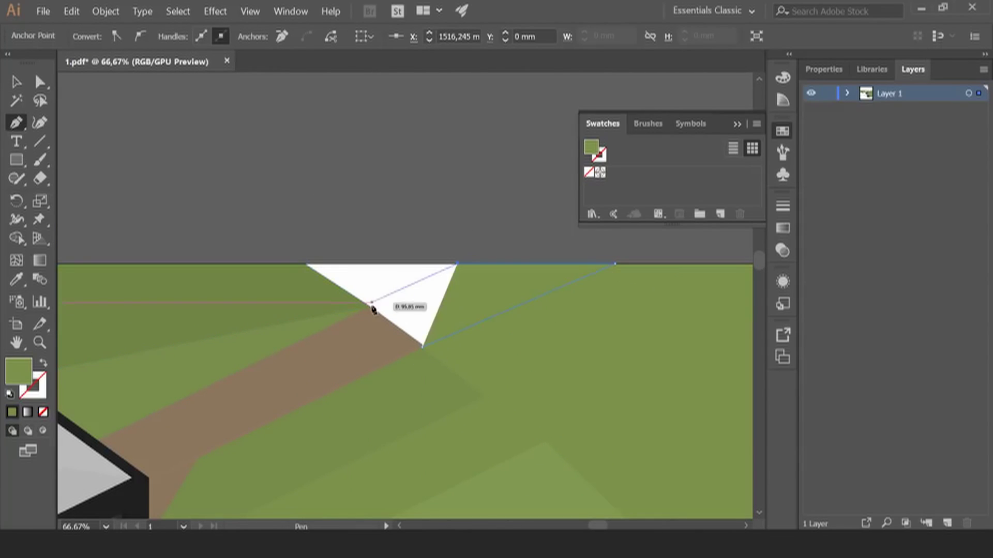
left_click(370, 305)
key("v")
key("i")
left_click(388, 336)
key("v")
left_click(395, 248)
- Outline the remaining white triangle between the dirt path and the grass along the artboard's top edge
scroll(365, 264, "up", 2, "alt")
left_click(16, 123)
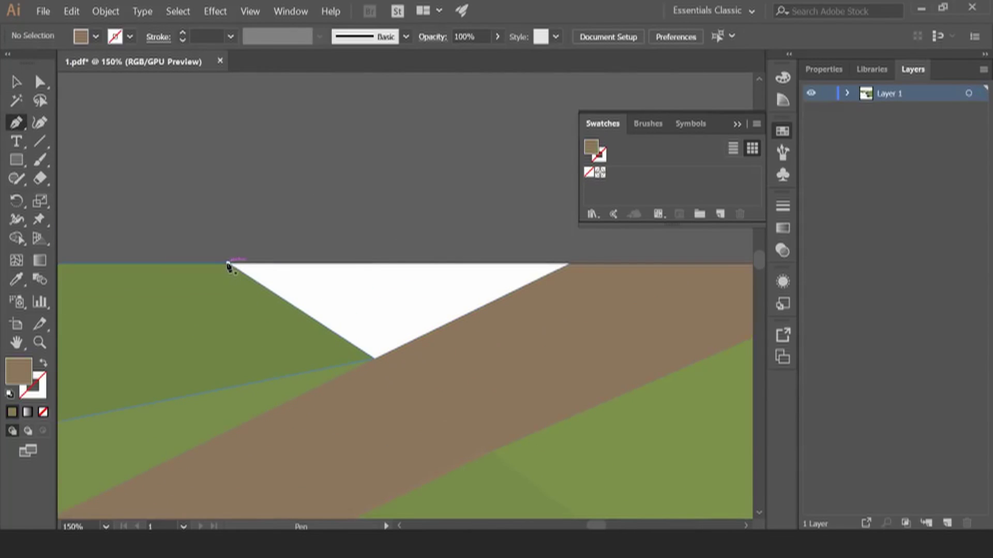
left_click(228, 263)
left_click(374, 357)
left_click(571, 263)
key("ctrl+z")
left_click(413, 263)
left_click(571, 263)
left_click(375, 358)
left_click(226, 263)
- Fill the triangle beside the dirt path with the dark green sampled from the grass and deselect it
key("i")
key("v")
key("ctrl+shift+a")
scroll(381, 295, "down", 7, "alt")
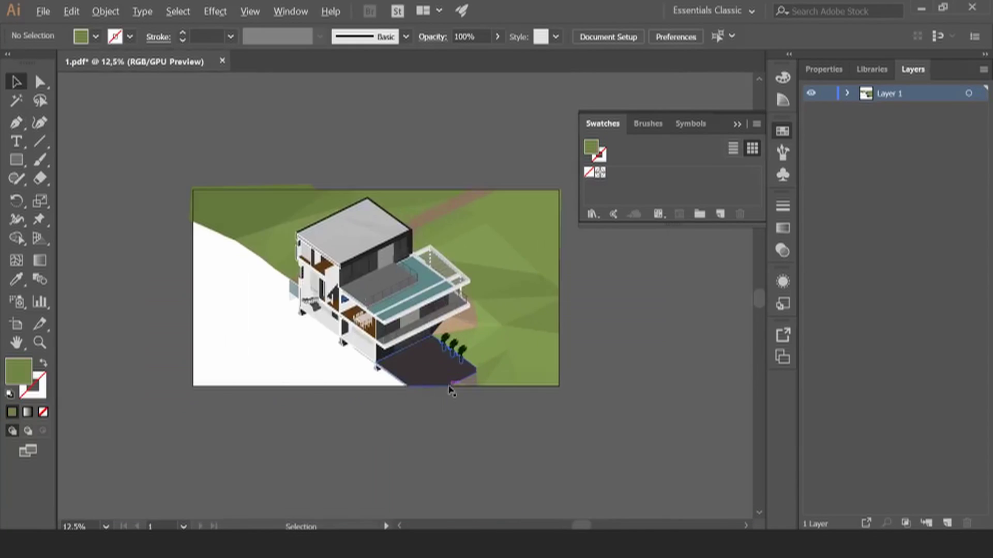
- Isolate the dark green upper-left shape and remove anchor points from its overhang beyond the artboard
scroll(251, 161, "up", 4, "alt")
left_click(410, 283)
left_click_drag(410, 284, 512, 309)
double_click(567, 282)
left_click_drag(16, 122, 103, 160)
left_click(596, 271)
left_click(119, 280)
- Try adding anchor points to the dark green shape, undo the last two changes and exit isolation mode
left_click_drag(19, 124, 104, 141)
left_click(122, 294)
left_click(619, 293)
left_click(478, 326)
left_click(477, 326)
left_click(601, 294)
key("ctrl+z")
key("ctrl+z")
left_click(16, 81)
double_click(343, 240)
scroll(342, 239, "down", 6, "alt")
scroll(364, 310, "up", 8, "alt")
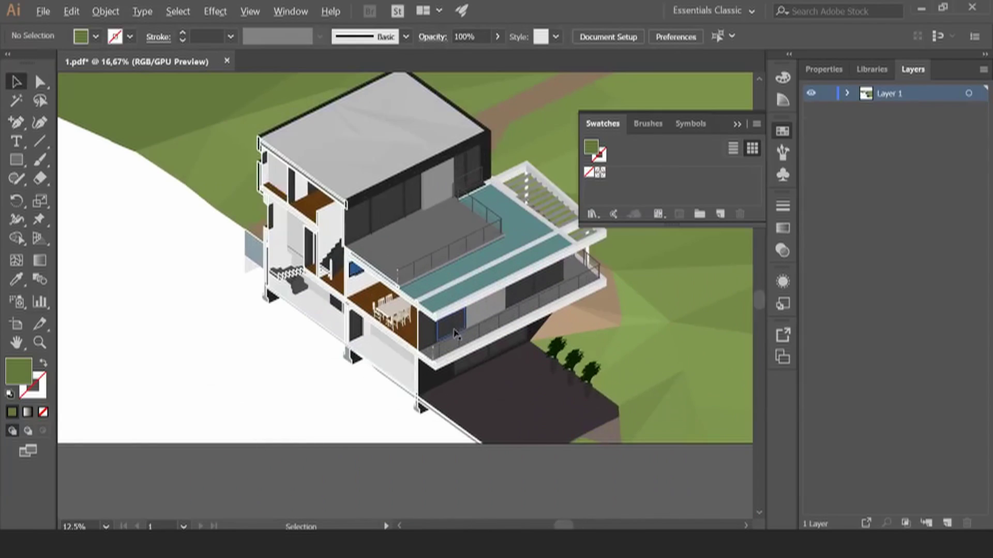
left_click(592, 372)
key("ctrl+shift+a")
scroll(525, 339, "down", 3, "alt")
- Select the white staircase line and trace a matching zigzag Pen path along the lower stair steps
scroll(254, 347, "up", 8, "alt")
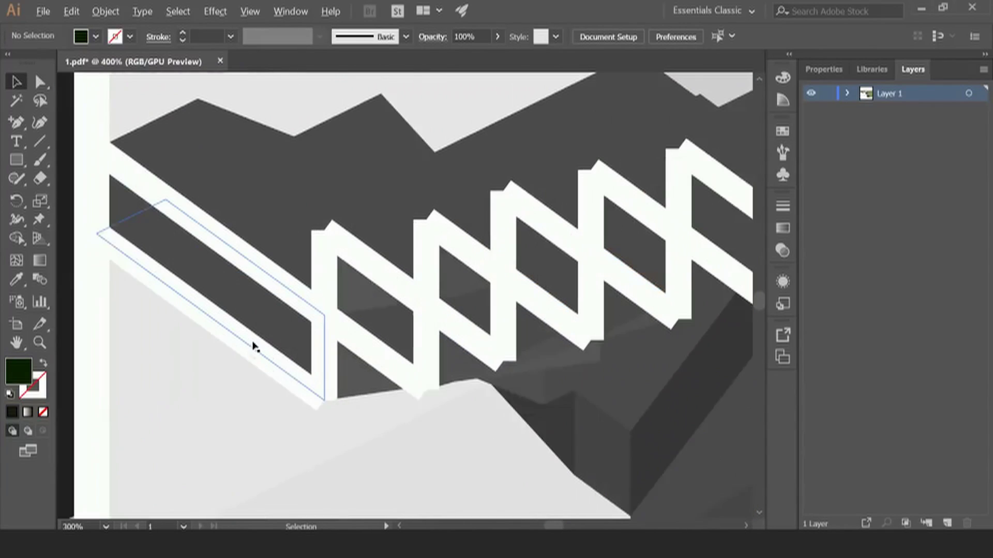
left_click(252, 346)
left_click(182, 219)
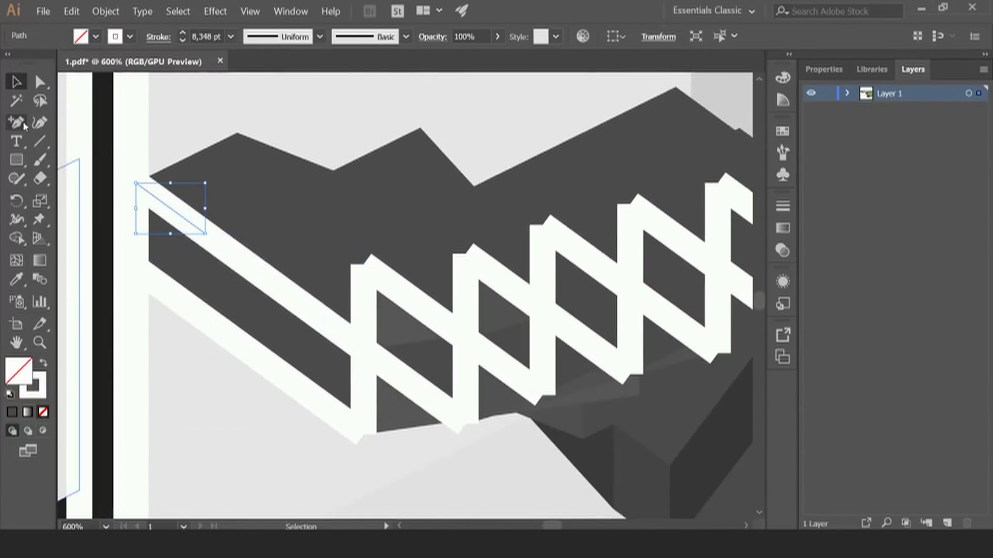
left_click(16, 122)
left_click(136, 183)
left_click(353, 342)
left_click(353, 244)
left_click(452, 314)
left_click(452, 228)
left_click(530, 284)
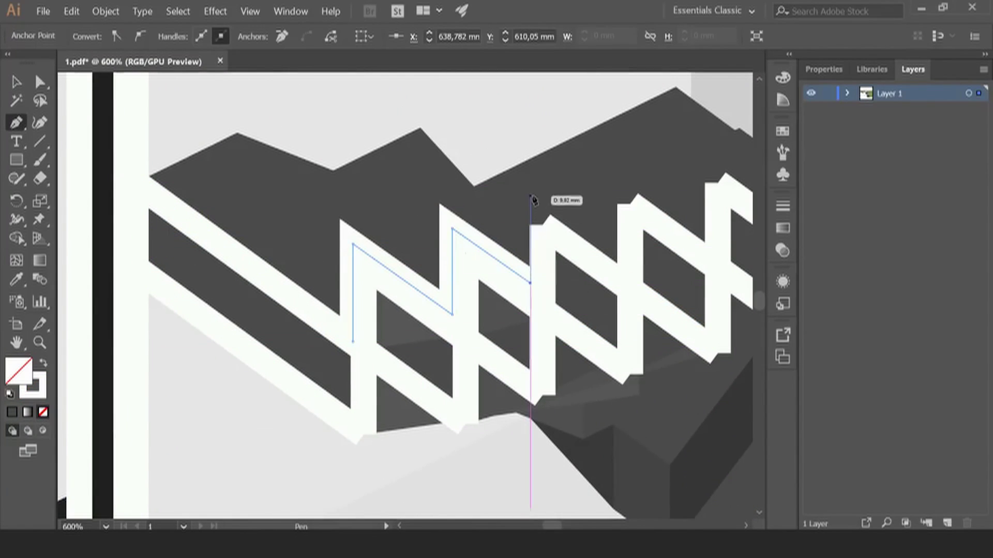
left_click(530, 196)
left_click(617, 264)
- Continue the white zigzag path step by step along the upper part of the staircase
left_click(705, 242)
left_click_drag(705, 242, 491, 263)
left_click(491, 173)
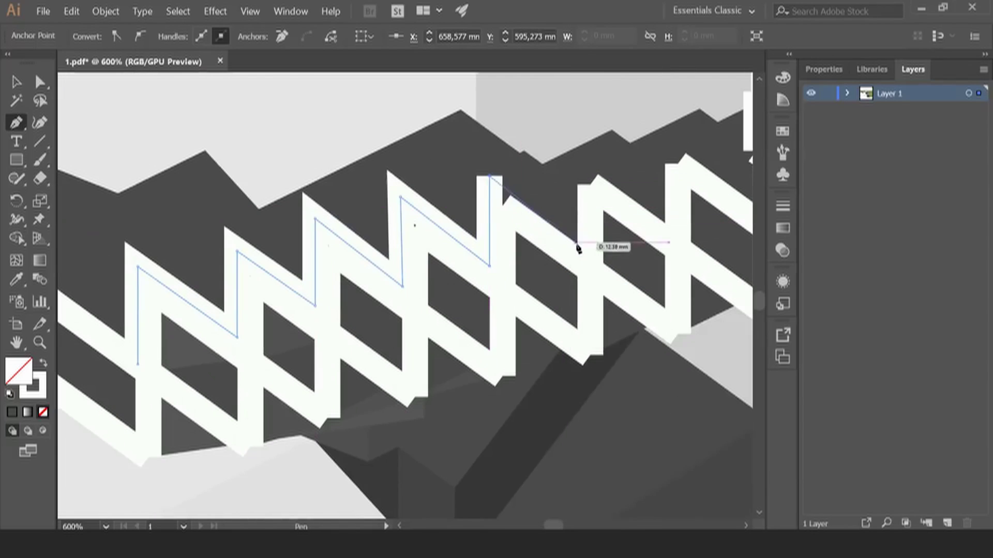
left_click(578, 243)
left_click(578, 160)
left_click(665, 220)
left_click_drag(665, 220, 456, 269)
left_click(458, 190)
left_click(545, 250)
left_click_drag(546, 250, 381, 167)
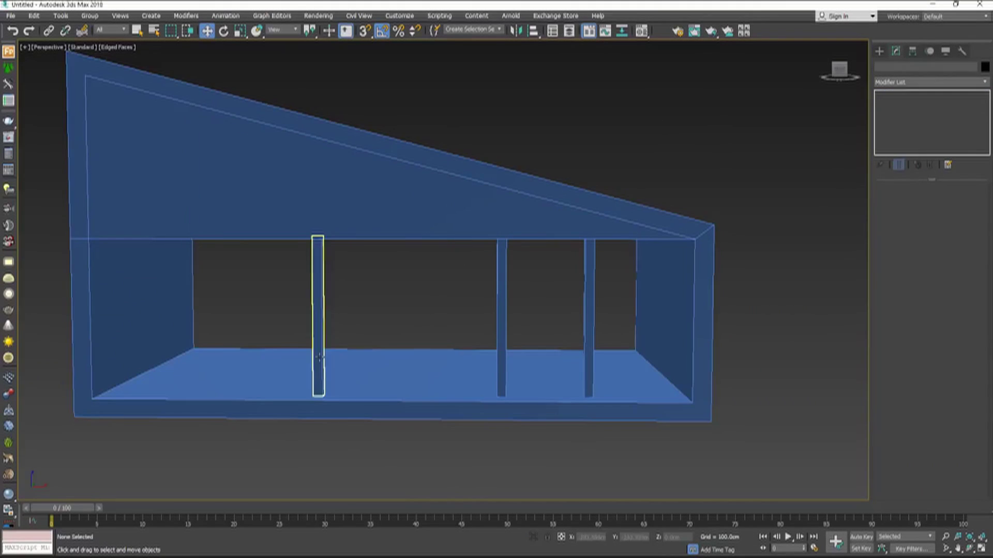
- Switch to 3ds Max and clone the first post to a position between the first and second posts
left_click(319, 356)
left_click_drag(346, 397, 425, 398, "shift")
left_click(473, 327)
left_click(445, 331)
- Rotate a post copy into a horizontal crossbar, shorten it and raise it between the two middle posts
left_click(371, 362)
key("e")
left_click(490, 329)
left_click_drag(961, 223, 962, 241)
key("w")
left_click_drag(369, 357, 369, 261)
left_click(825, 380)
- Select a member of the post frame and increase one of its box dimensions
middle_click_drag(569, 362, 610, 362, "alt")
left_click(464, 305)
left_click(407, 458)
middle_click_drag(408, 458, 512, 450, "alt")
left_click(419, 362)
middle_click_drag(716, 355, 672, 356, "alt")
left_click_drag(961, 201, 954, 142)
- Convert the outer post to an Editable Poly and enter polygon editing
middle_click_drag(692, 419, 861, 427, "alt")
middle_click_drag(433, 364, 498, 255)
right_click(497, 256)
left_click(639, 372)
key("4")
- Extrude the outer post's side polygon across the room to form an interior wall
left_click(487, 269)
key("shift+e")
left_click_drag(450, 291, 983, 418)
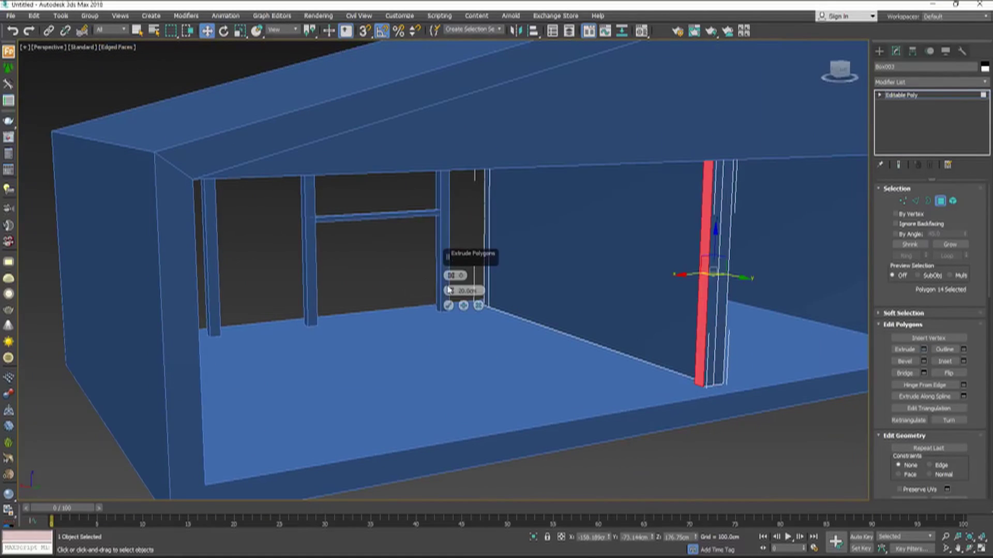
left_click_drag(449, 291, 449, 266)
left_click_drag(450, 290, 411, 40)
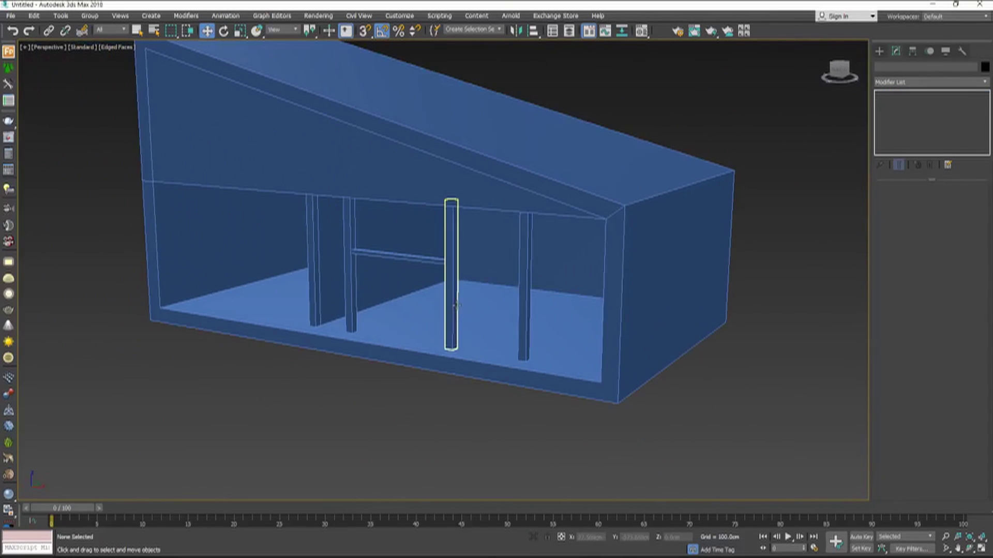
- Convert the rear post of the house to an Editable Poly and enter polygon editing
left_click(510, 290)
middle_click_drag(525, 304, 499, 387, "alt")
right_click(494, 336)
left_click(636, 434)
left_click(940, 201)
- Extrude the rear post's side polygon across the room to form a second interior wall
middle_click_drag(383, 497, 455, 465, "alt")
left_click_drag(451, 291, 749, 425)
middle_click_drag(749, 426, 719, 432, "alt")
left_click_drag(451, 290, 472, 53)
left_click(448, 306)
middle_click_drag(634, 468, 466, 450, "alt")
key("4")
left_click(424, 445)
scroll(381, 390, "up", 3)
middle_click_drag(381, 389, 421, 442, "alt")
left_click(421, 378)
middle_click_drag(421, 378, 465, 357, "alt")
left_click(465, 331)
left_click(750, 316)
middle_click_drag(749, 315, 614, 255, "alt")
scroll(780, 290, "down", 6)
- Run the script that adds a VRay physical camera to the scene
left_click(438, 16)
left_click(449, 50)
left_click(29, 93)
double_click(174, 78)
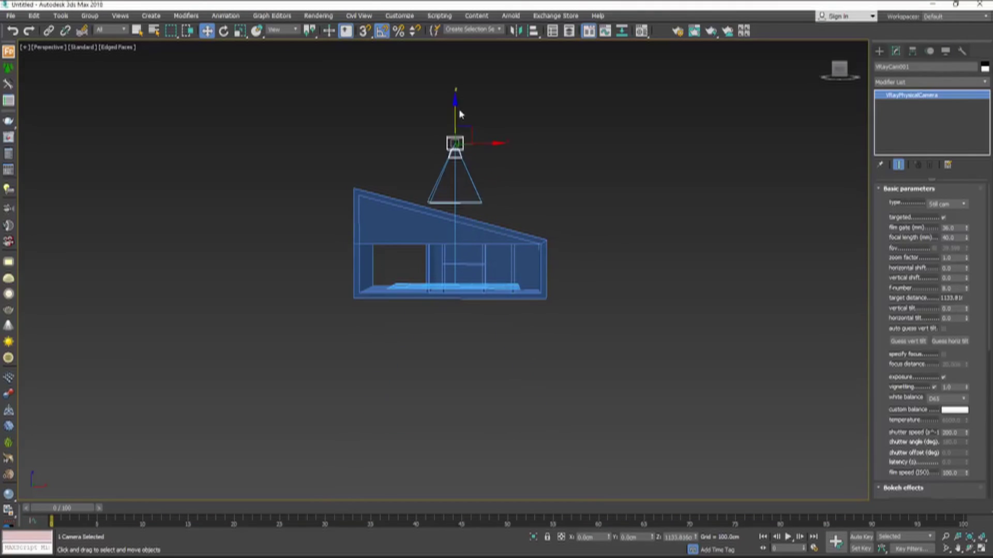
- Move the VRay camera in front of the open side of the house and look through it
middle_click_drag(459, 115, 393, 134, "alt")
left_click_drag(429, 145, 127, 300)
key("c")
middle_click_drag(427, 282, 431, 386)
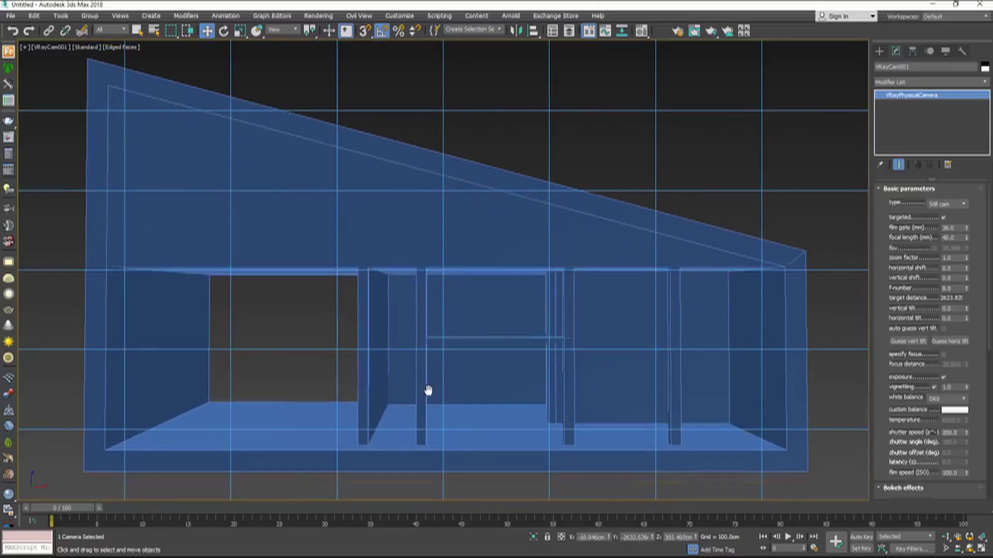
- Reduce the camera's focal length and adjust its film gate to frame the whole house front
mouse_move(966, 237)
left_mouse_down()
mouse_move(966, 253)
mouse_move(966, 217)
mouse_move(955, 243)
mouse_move(965, 225)
left_mouse_up()
left_click_drag(966, 237, 966, 170)
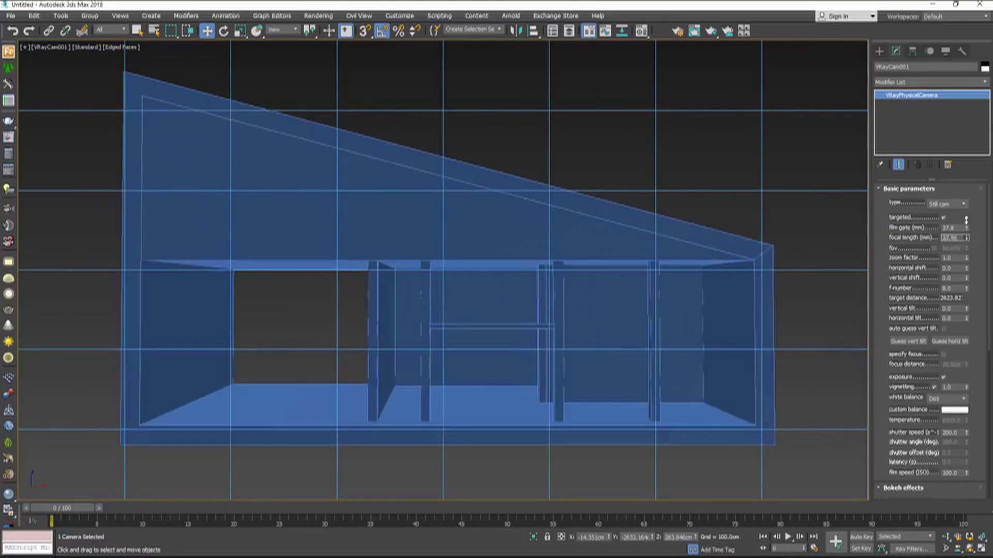
left_click_drag(966, 228, 948, 129)
left_click(151, 224)
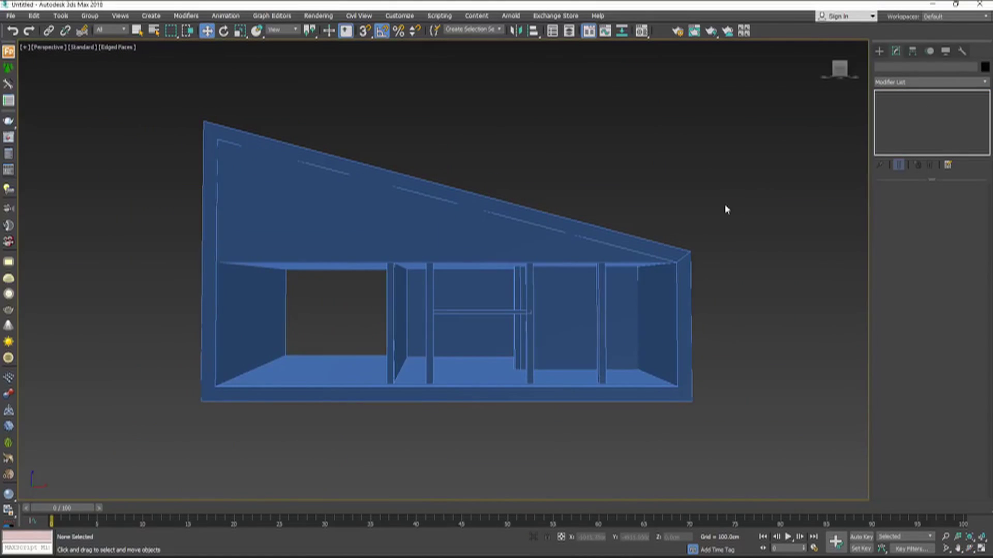
- Select the house geometry and assign a plain gray material to it
scroll(708, 243, "down", 3)
left_click_drag(464, 450, 560, 319)
middle_click_drag(561, 319, 450, 350)
left_click_drag(643, 459, 274, 331)
middle_click_drag(274, 331, 293, 337, "alt")
left_click(641, 31)
left_click(467, 248)
key("ctrl+z")
left_click(646, 248)
- Set the wireframe color of the house objects to black
left_click(984, 66)
left_click(548, 338)
left_click(458, 107)
key("c")
left_click(478, 313)
left_click(984, 67)
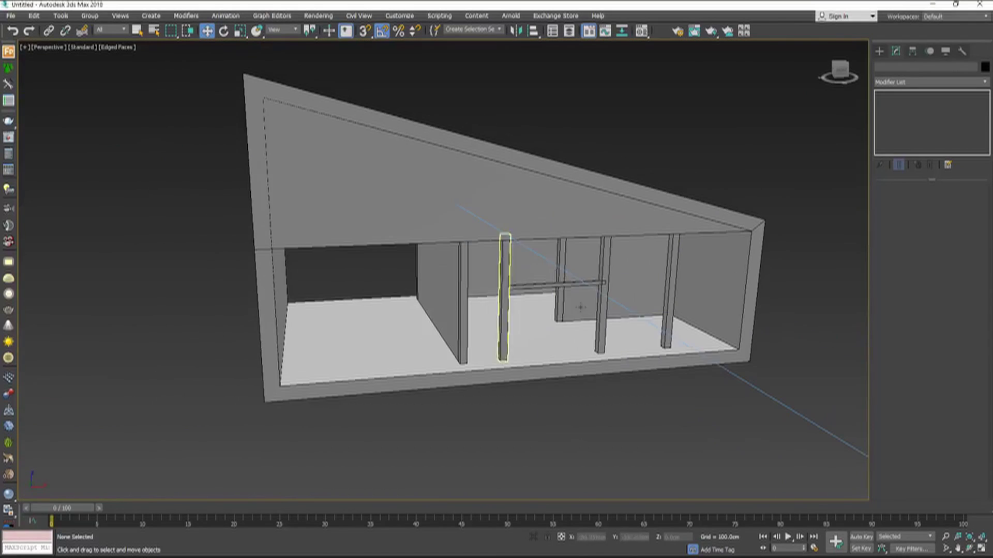
left_click(372, 336)
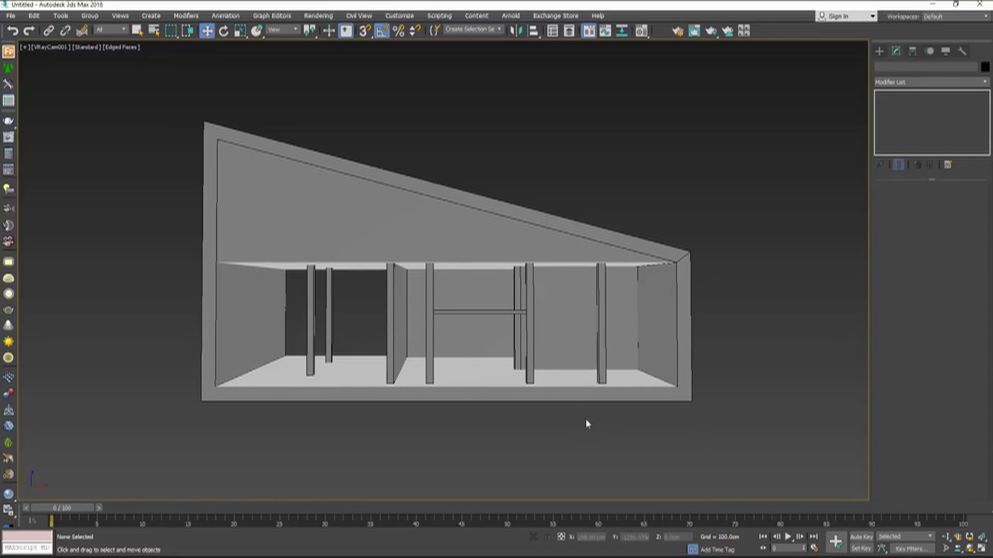
- Convert the slab above the posts to an Editable Poly and inset its underside polygon about 45 cm
left_click(450, 299)
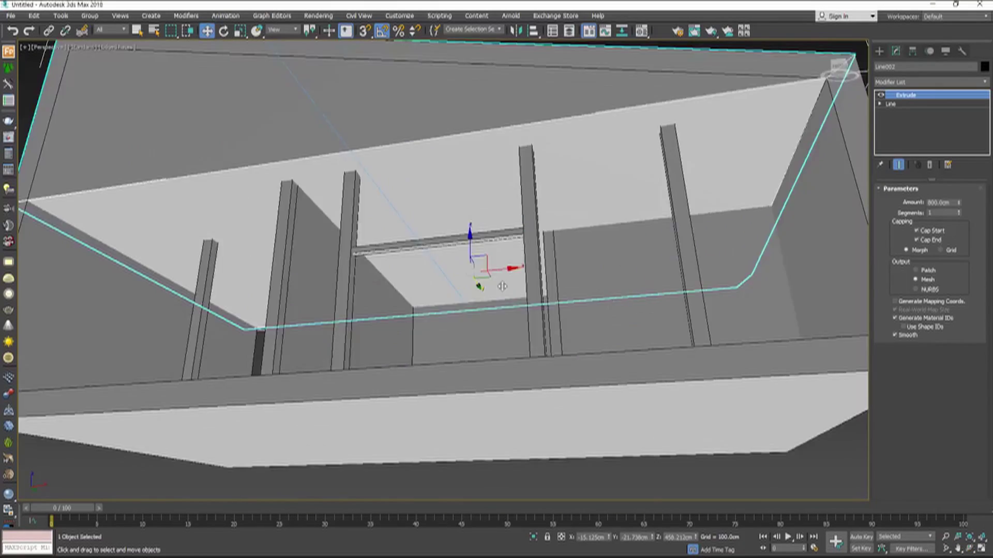
right_click(446, 237)
mouse_move(496, 345)
left_click(585, 355)
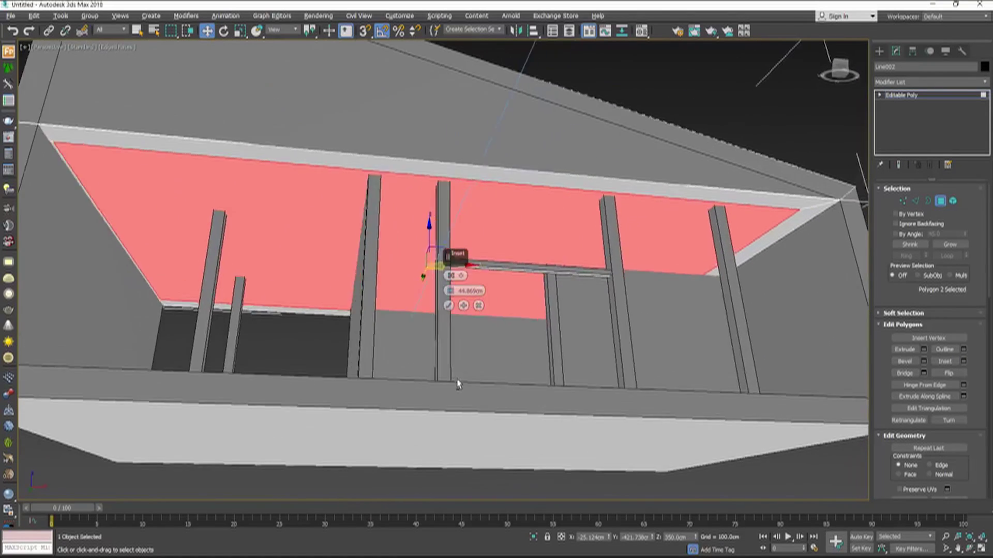
middle_click_drag(457, 383, 465, 391, "alt")
middle_click_drag(252, 382, 410, 312)
left_click(448, 305)
- Adjust the inset's end edge and recess the ceiling polygon about 11 cm with a negative extrusion
key("2")
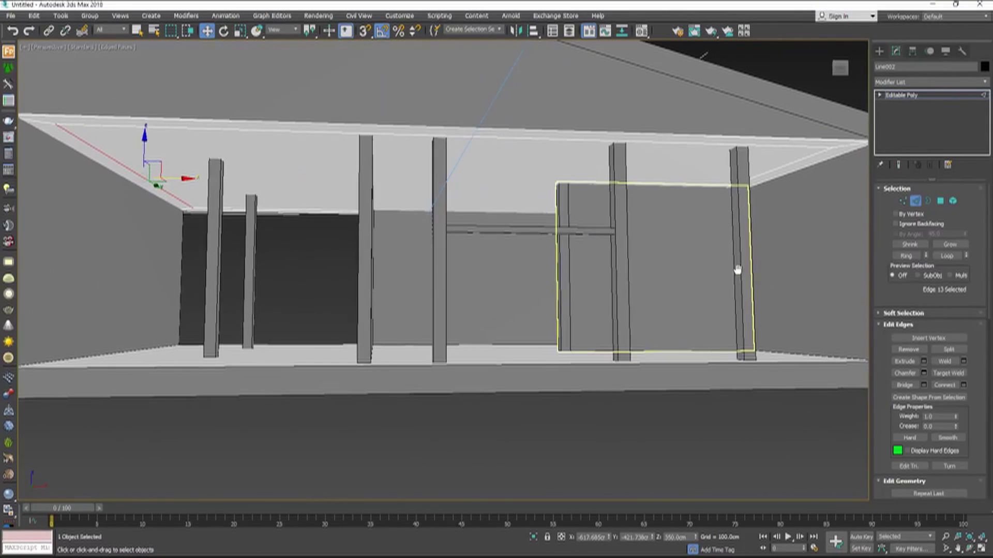
key("shift+e")
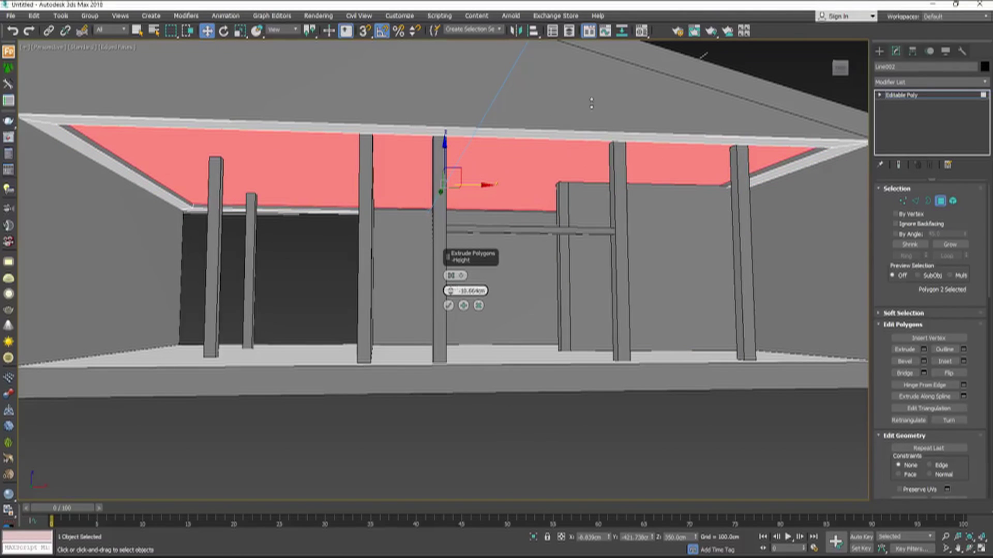
left_click(448, 305)
left_click(556, 403)
- Leave the ceiling's polygon editing and extend the posts' heights up to the recessed ceiling
middle_click_drag(557, 404, 554, 290, "alt")
key("4")
left_click(678, 272)
left_click(586, 290)
left_click(554, 290, "ctrl")
left_click(488, 295, "ctrl")
middle_click_drag(488, 295, 725, 414, "alt")
scroll(724, 414, "down", 2)
left_click(689, 285)
middle_click_drag(689, 285, 724, 289, "alt")
scroll(672, 289, "up", 3)
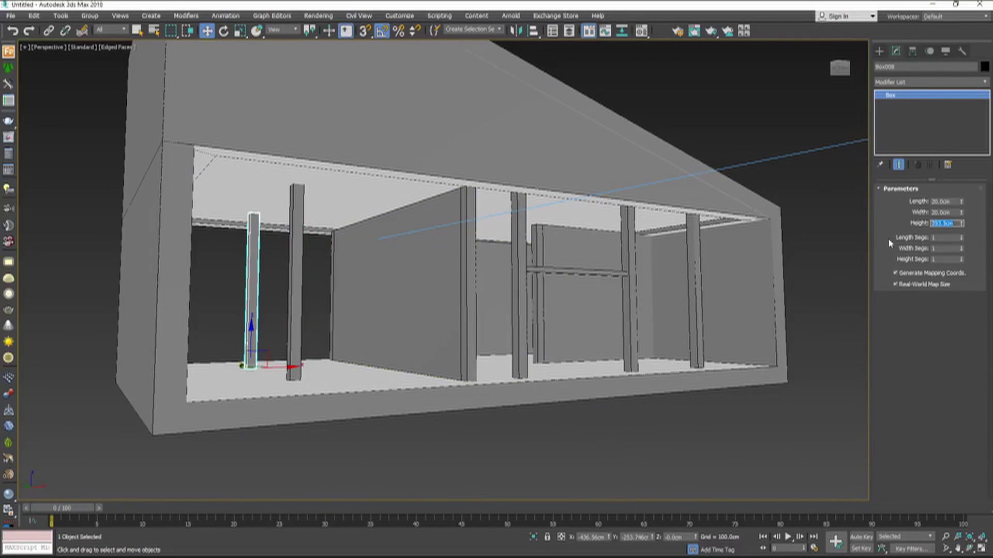
left_click(673, 413)
middle_click_drag(673, 414, 672, 370, "alt")
scroll(570, 454, "down", 3)
- Raise the top polygon of the rear interior wall to meet the recessed ceiling
left_click(478, 274)
scroll(691, 304, "up", 3)
scroll(693, 310, "up", 3)
scroll(709, 312, "up", 2)
key("4")
left_click(562, 295)
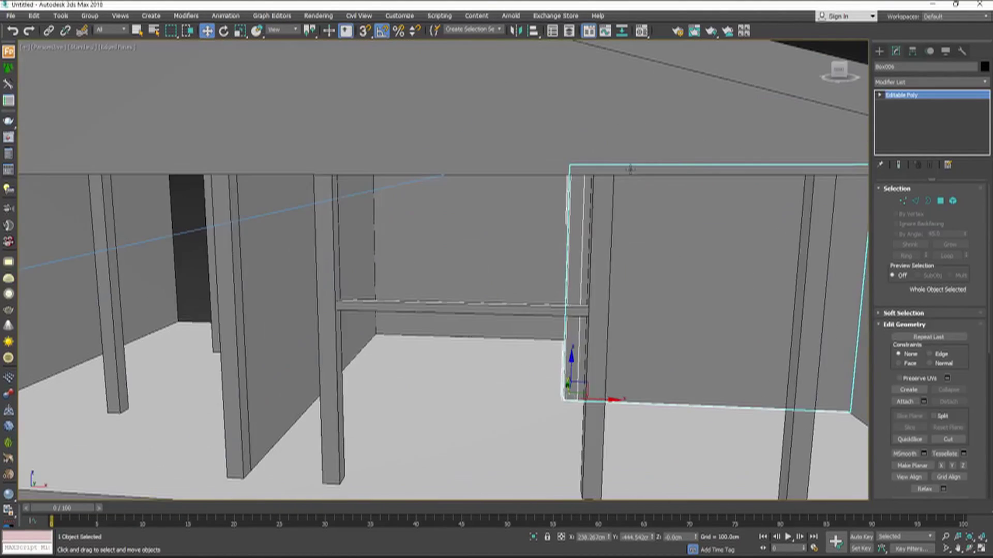
middle_click_drag(517, 269, 512, 240, "alt")
scroll(512, 240, "up", 3)
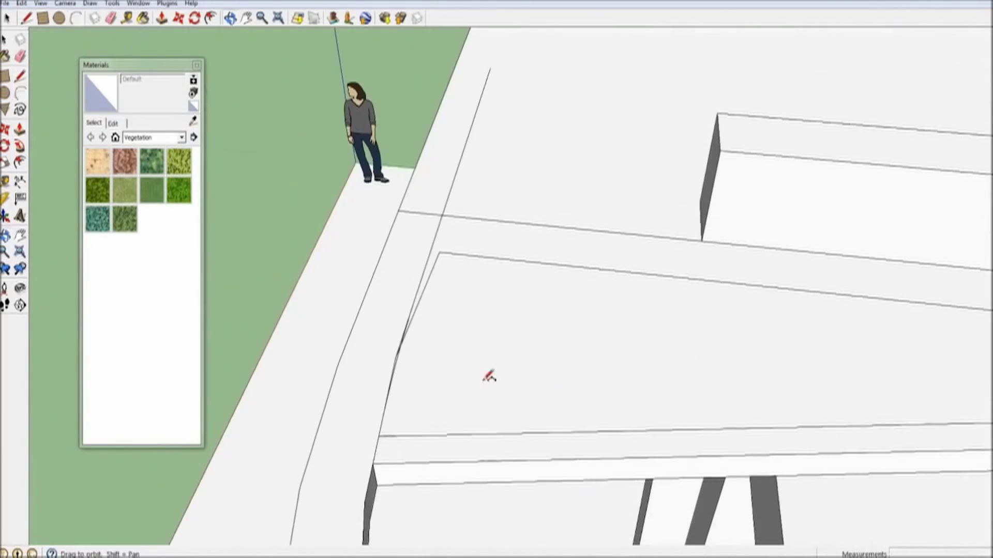
scroll(483, 372, "up", 3)
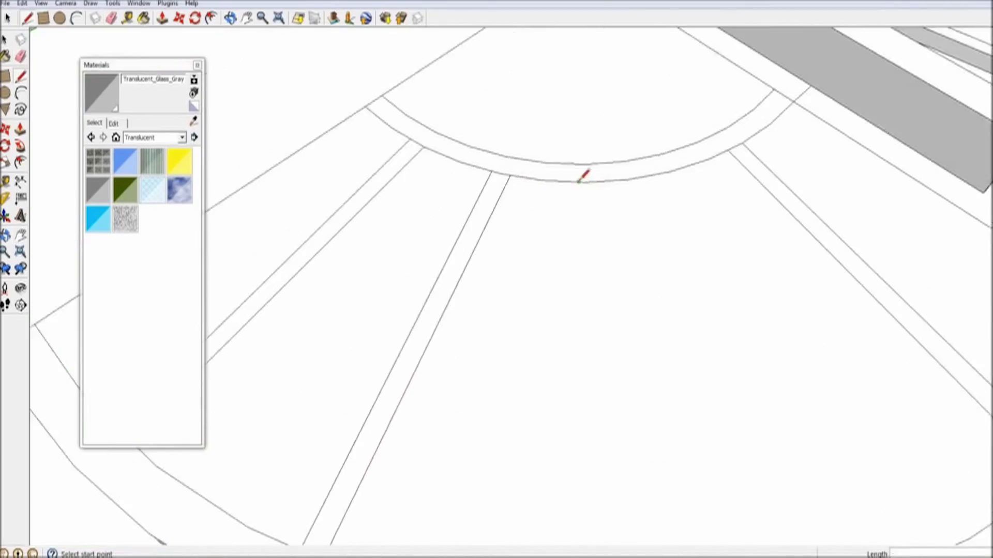
key("p")
scroll(505, 191, "down", 5)
middle_click_drag(505, 191, 481, 368)
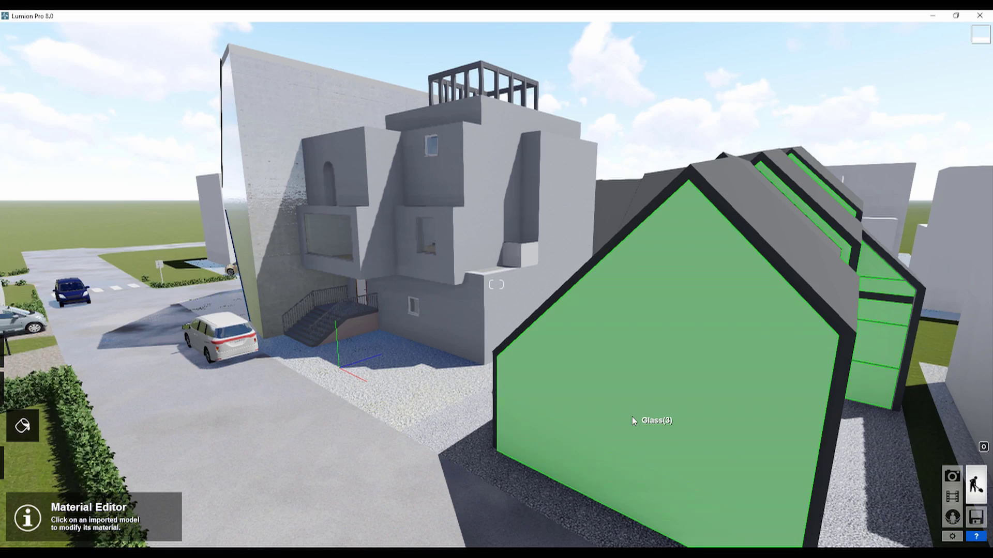
- In Lumion, apply a glass material to the gabled building's Glass(3) surfaces and save the material change
left_click(576, 439)
left_click(181, 236)
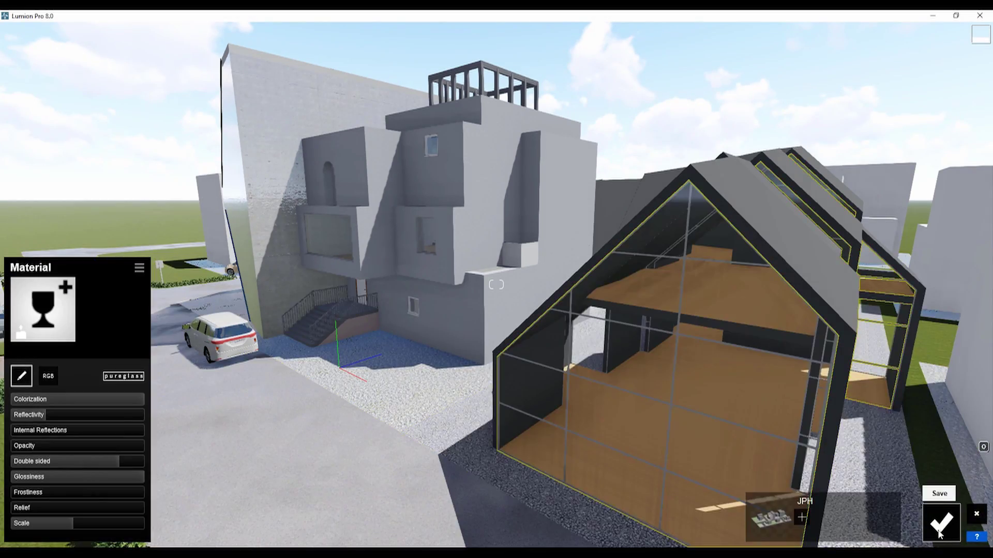
left_click(941, 522)
- Fly around the buildings for a close view of the walls and browse the outdoor roofing materials
right_click_drag(496, 284, 827, 258)
key("w")
key("w")
key("w")
key("s")
key("w")
key("w")
key("a")
key("s")
right_click_drag(258, 377, 129, 362)
key("w")
key("s")
key("d")
key("s")
right_click_drag(569, 310, 622, 272)
key("w")
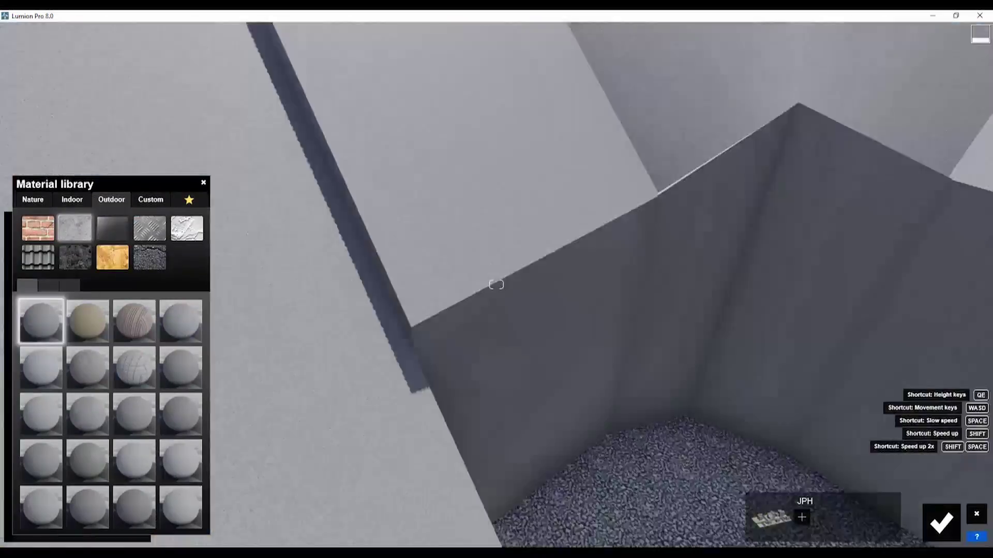
left_click(33, 258)
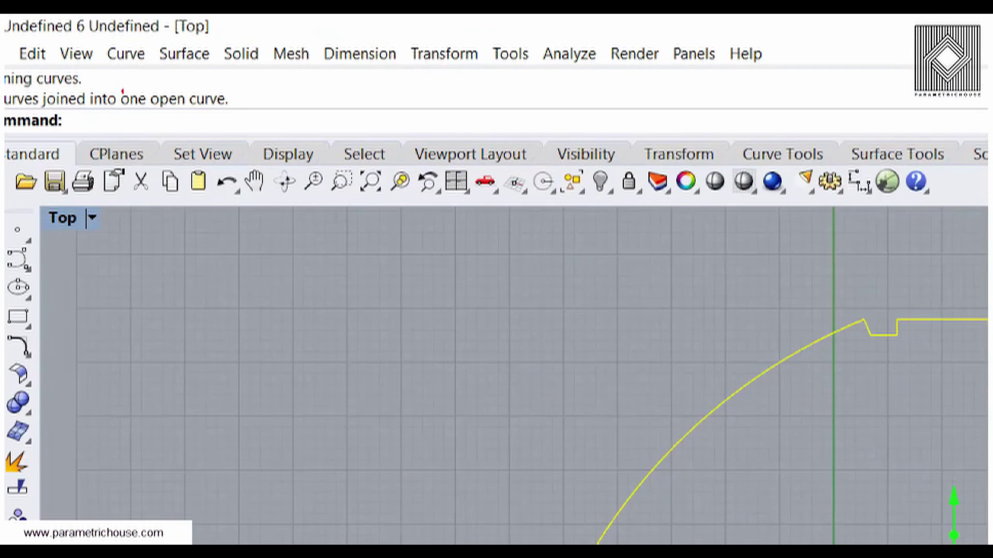
- In Rhino, select the floor outline curve in the Top view and move its end point onto the adjoining curve
left_click(448, 253)
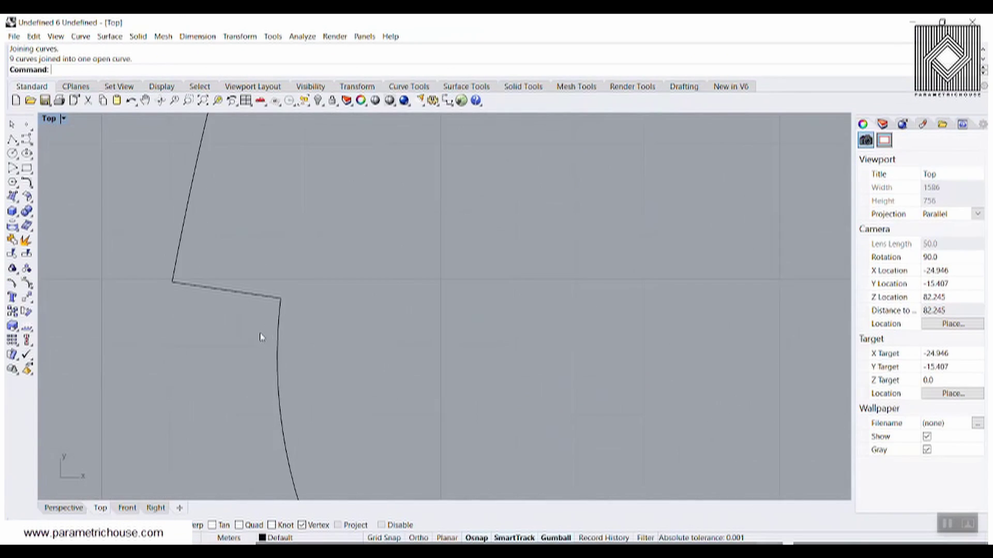
left_click(432, 337)
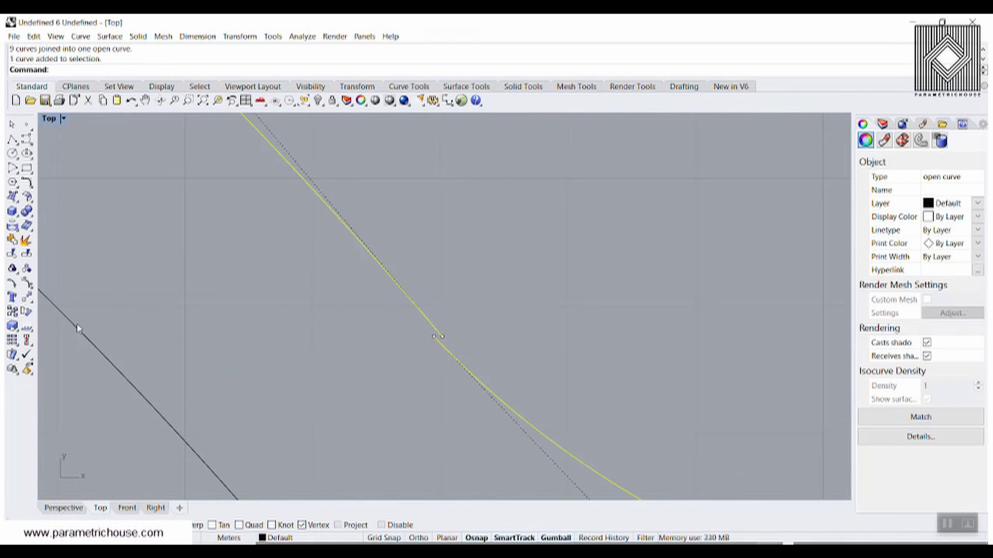
left_click(131, 278)
left_click(414, 305)
left_click_drag(441, 336, 434, 337)
- Select all the traced floor outline curves and join them
scroll(515, 331, "down", 15)
scroll(258, 362, "up", 8)
scroll(499, 313, "down", 20)
left_click_drag(617, 351, 424, 231)
key("ctrl+j")
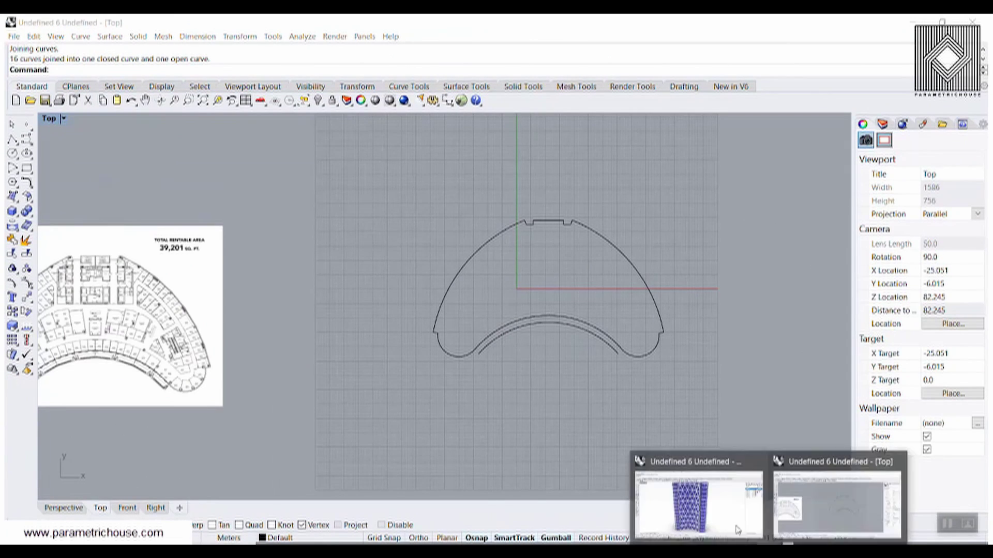
- Extrude the closed floor outline upward into a tall tower solid in the Perspective view
left_click(698, 504)
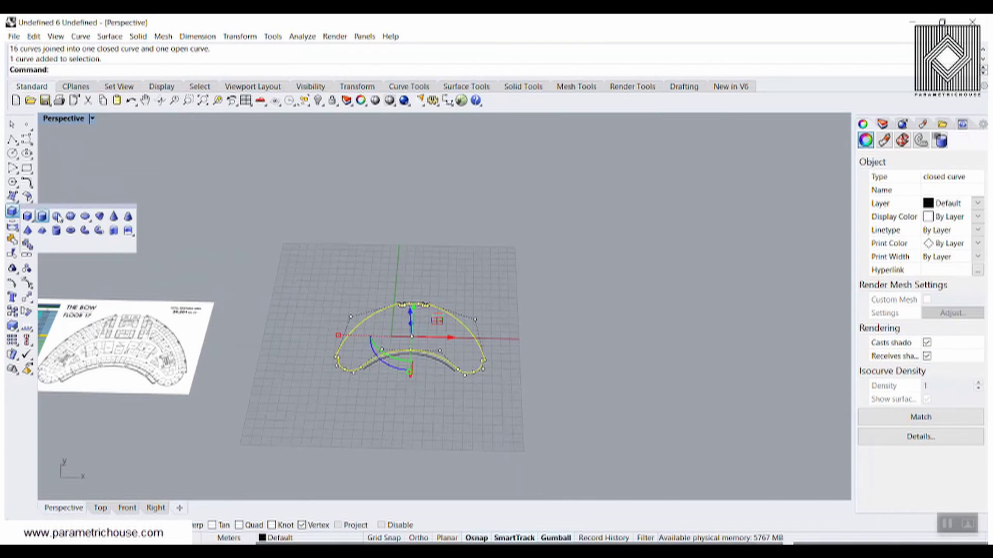
left_click(98, 230)
scroll(411, 311, "down", 6)
mouse_move(455, 331)
right_mouse_down()
mouse_move(413, 217)
mouse_move(414, 310)
right_mouse_up()
left_click(418, 222)
right_click_drag(419, 226, 476, 258)
- Display the Perspective viewport in Shaded mode and inspect the tower's curved front
left_click(92, 119)
left_click(69, 160)
mouse_move(419, 274)
right_mouse_down()
mouse_move(393, 325)
mouse_move(367, 310)
right_mouse_up()
scroll(362, 393, "up", 8)
scroll(336, 424, "down", 6)
scroll(334, 434, "up", 5)
- Try to raise the arc curve from the tower's base to its top, undoing the move
left_click(331, 420)
scroll(339, 436, "up", 3)
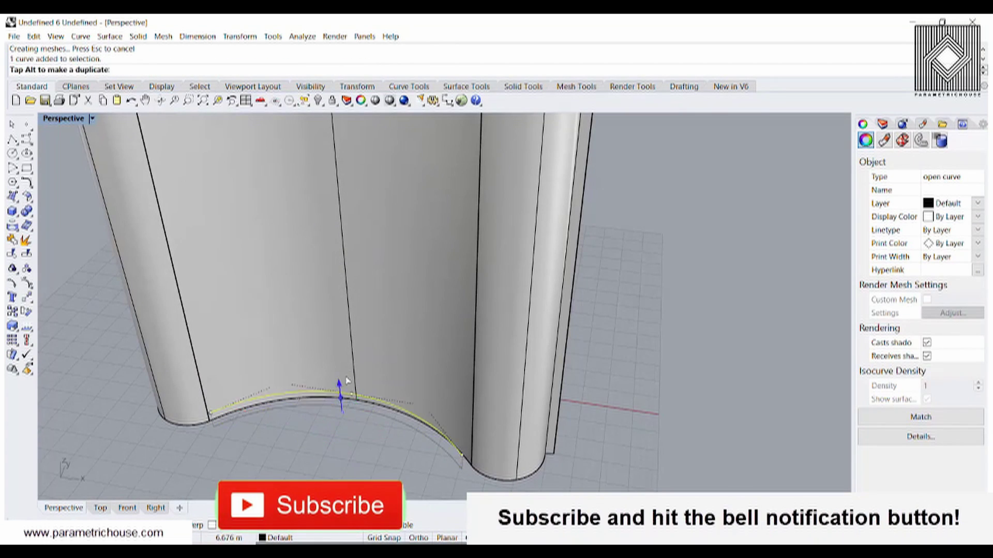
scroll(328, 331, "down", 12)
left_click_drag(345, 379, 317, 164)
scroll(324, 271, "up", 6)
right_click_drag(393, 248, 355, 362)
key("ctrl+z")
left_click(337, 448)
left_click_drag(335, 427, 302, 154, "ctrl")
right_click_drag(305, 275, 351, 241)
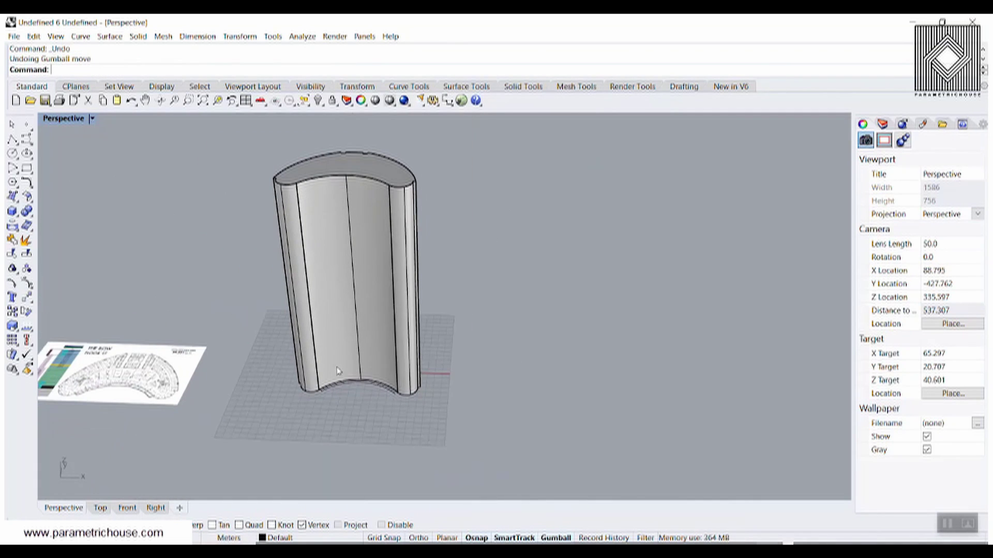
- Select the closed outline curve at the tower's base and explode it into segments
scroll(336, 375, "up", 5)
left_click(334, 343)
left_click(370, 370)
left_click(25, 240)
left_click(393, 346)
scroll(403, 341, "up", 2)
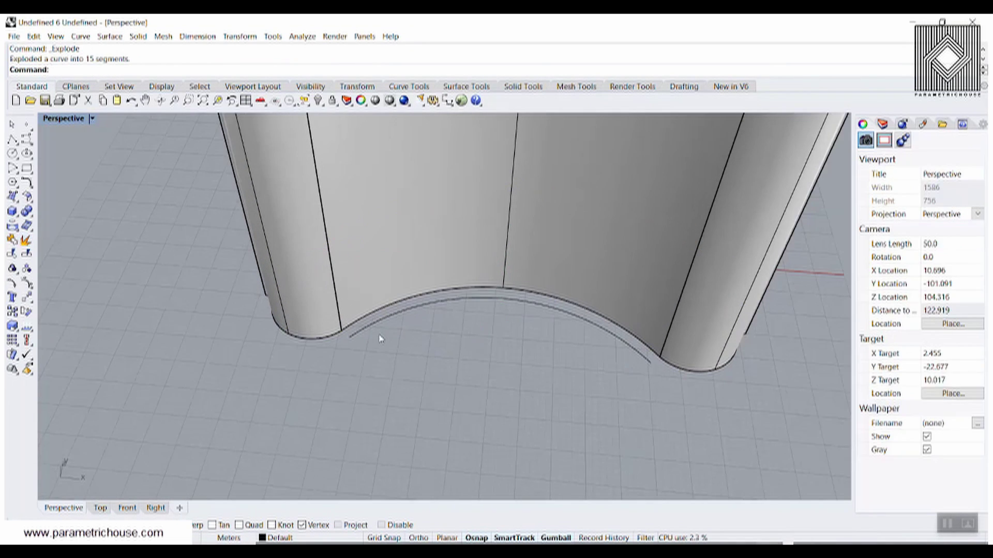
- Select the exploded curve segments around the tower's base and extrude them upward along the tower's height as facade surfaces
left_click(379, 321)
left_click(320, 342, "shift")
left_click(370, 369)
scroll(388, 383, "down", 4)
right_click_drag(277, 377, 388, 413)
left_click(433, 432, "shift")
left_click(455, 457)
scroll(385, 416, "up", 3)
left_click(383, 417, "shift")
left_click(414, 444)
right_click_drag(455, 403, 556, 421)
left_click(561, 422, "shift")
left_click(594, 444)
scroll(403, 414, "down", 8)
left_click_drag(376, 346, 373, 222)
- Select the extruded facade surfaces around the tower and explode them
right_click_drag(447, 272, 448, 362)
scroll(362, 362, "up", 7)
left_click(326, 350)
right_click_drag(326, 349, 305, 380)
scroll(290, 377, "up", 2)
left_click_drag(258, 375, 258, 375)
left_click(493, 270)
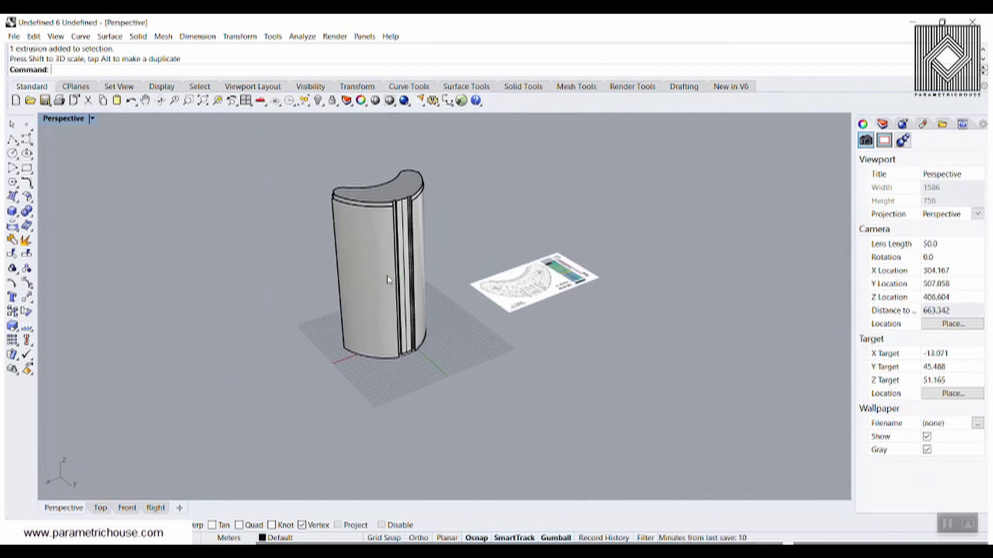
left_click(388, 279)
left_click(418, 279, "shift")
scroll(398, 279, "up", 5)
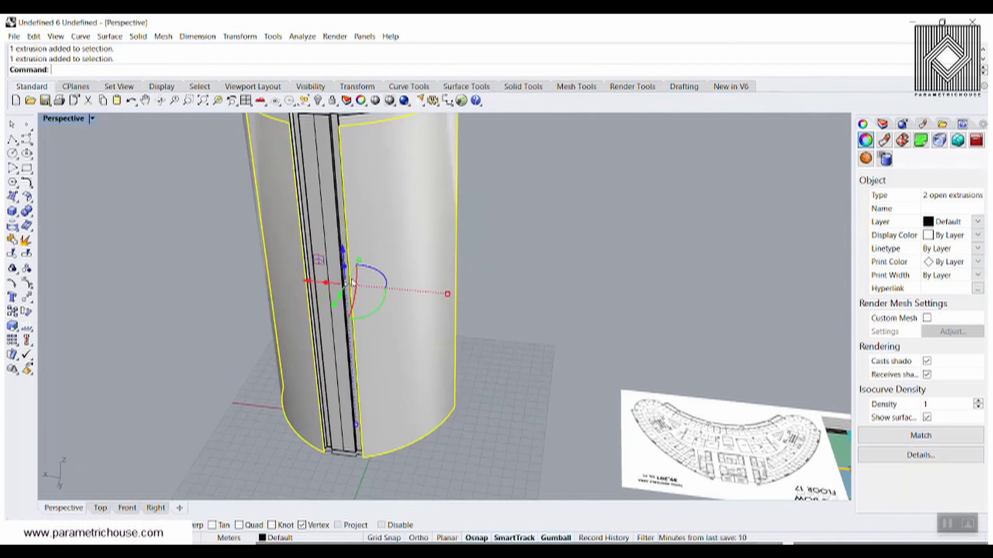
right_click_drag(331, 311, 621, 314)
left_click(643, 314, "shift")
scroll(374, 347, "down", 2)
left_click(480, 343, "shift")
right_click_drag(374, 348, 310, 279)
left_click(25, 240)
- Rebuild the selected facade surfaces to give them a denser grid of surface lines
right_click_drag(511, 289, 609, 300)
type("Rebuild")
key("Return")
key("Return")
- Launch Grasshopper alongside the tower model and start a new definition document
type("Grasshopper")
key("Return")
scroll(745, 257, "up", 3)
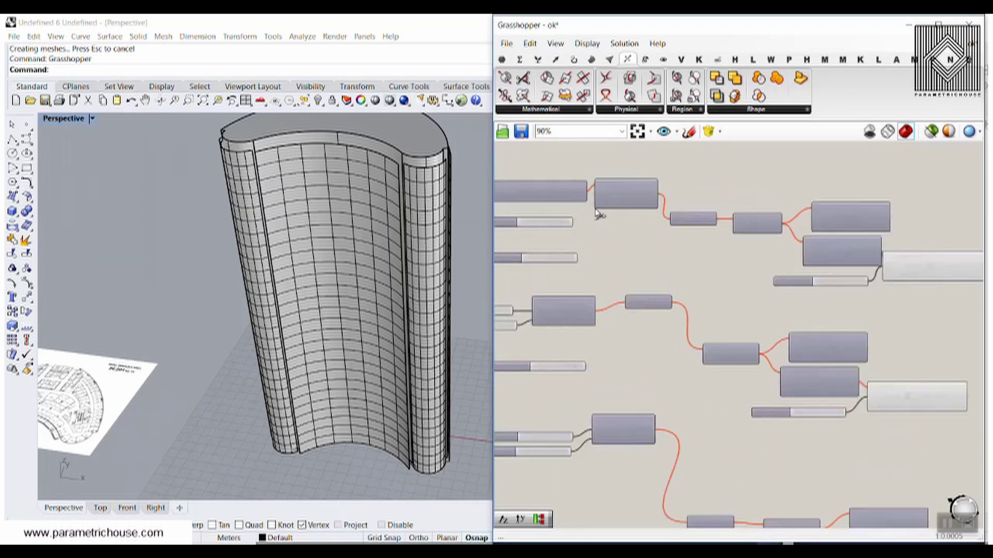
left_click(506, 44)
left_click(504, 61)
left_click(504, 61)
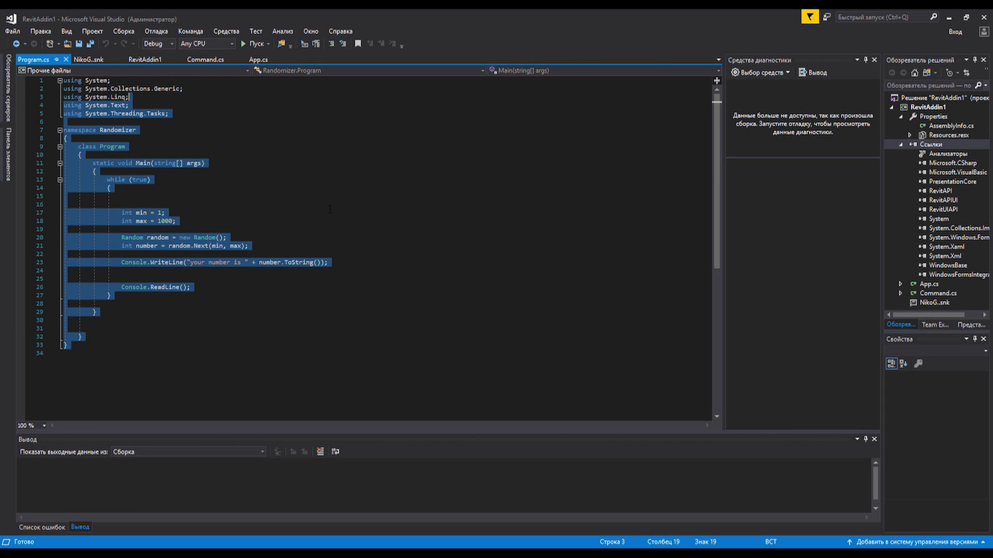
- Switch to Visual Studio, start debugging the RevitAddin1 project and show its custom add-in panel in Revit
left_click(330, 210)
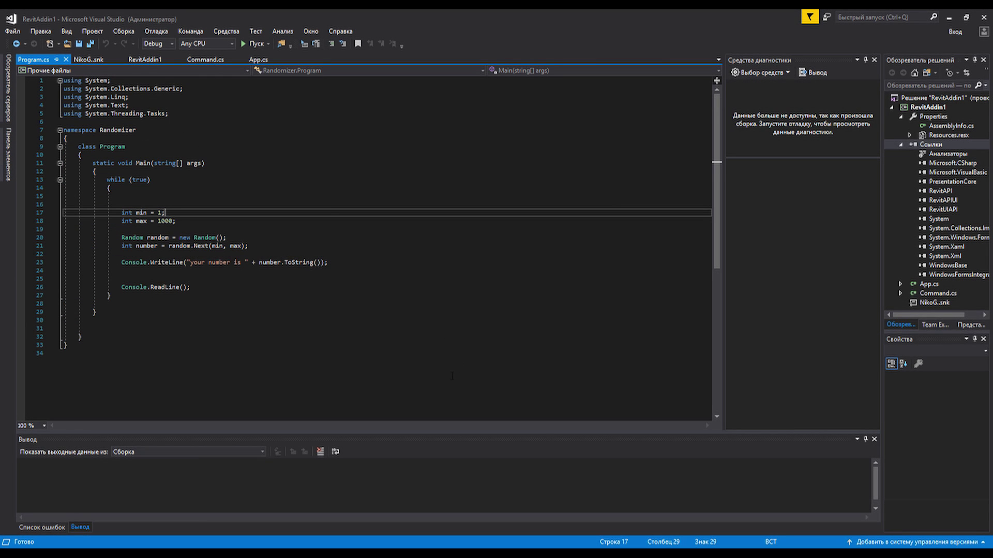
left_click(256, 43)
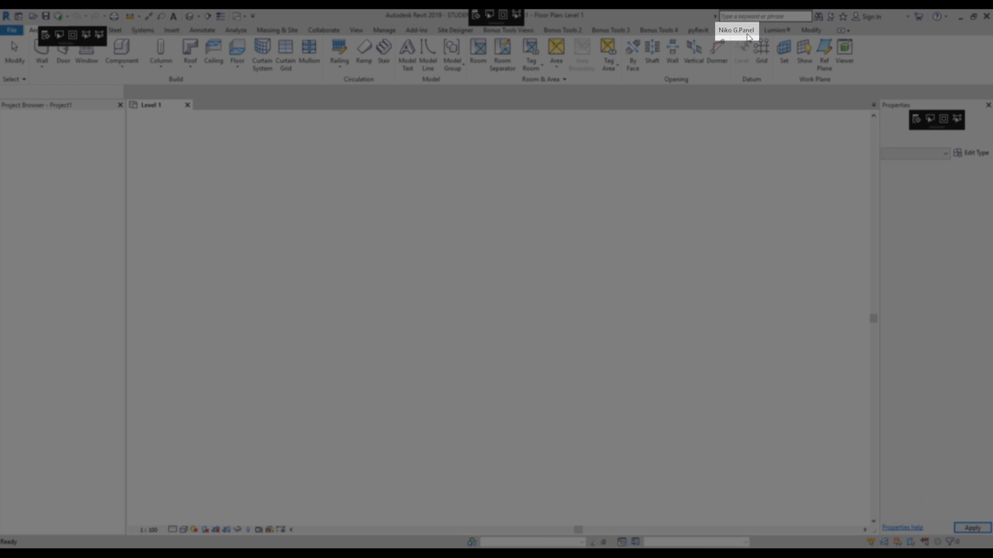
left_click(736, 30)
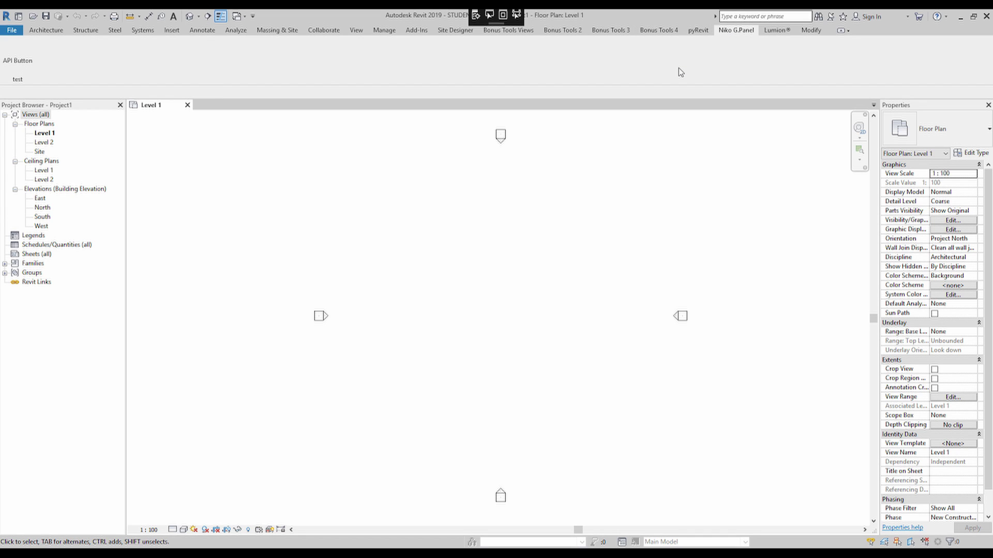
- Return to Visual Studio, stop the RevitAddin1 debugging session and open the recent Randomizer solution
key("alt+Tab")
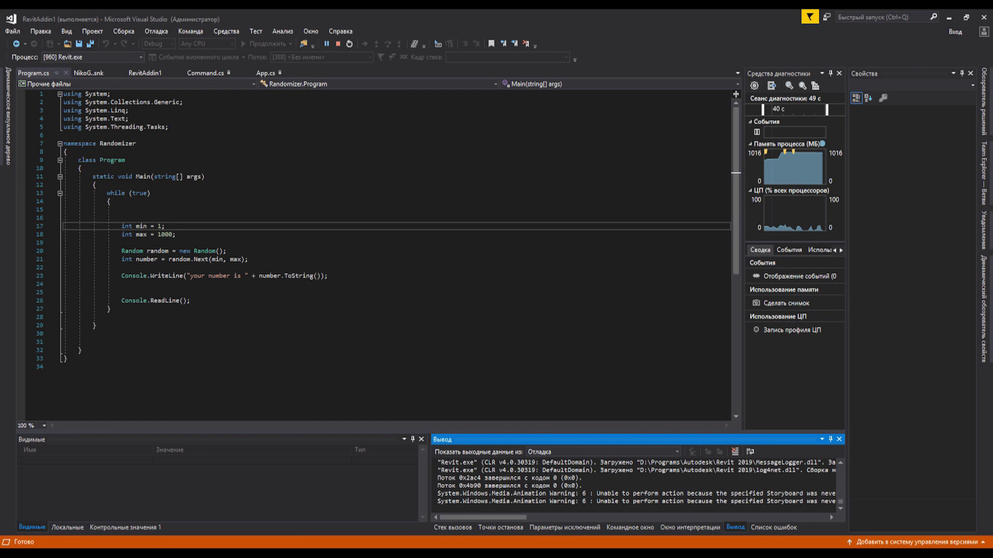
left_click(337, 44)
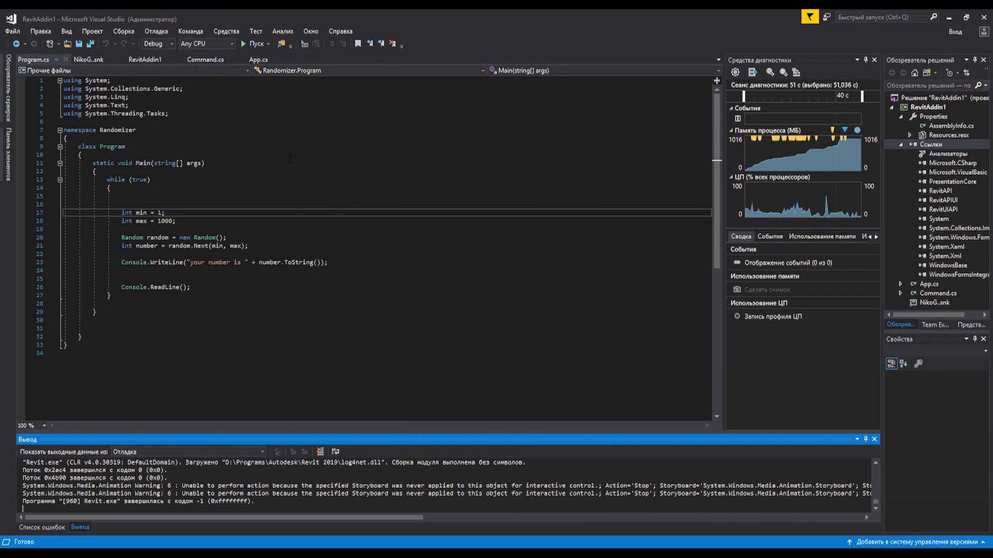
left_click(20, 33)
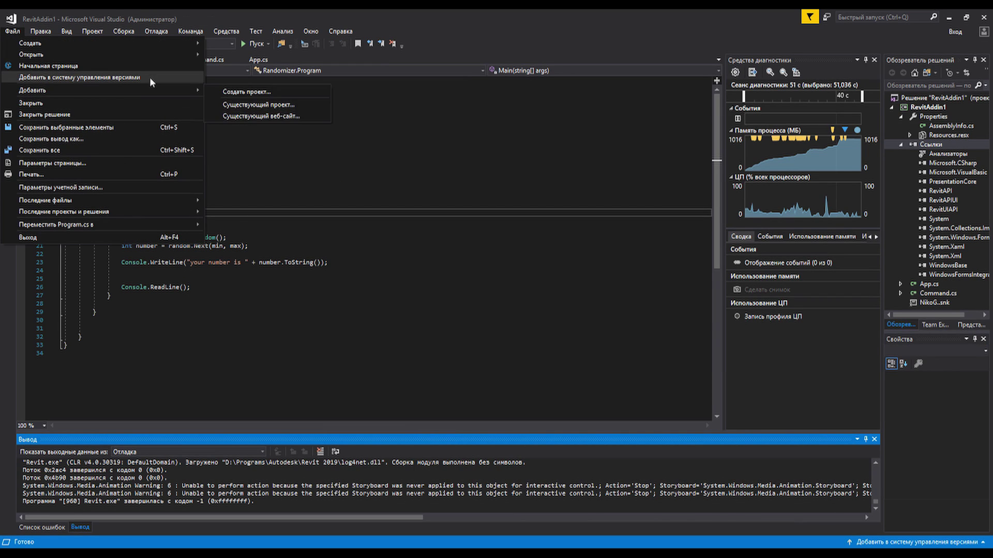
mouse_move(140, 212)
left_click(319, 236)
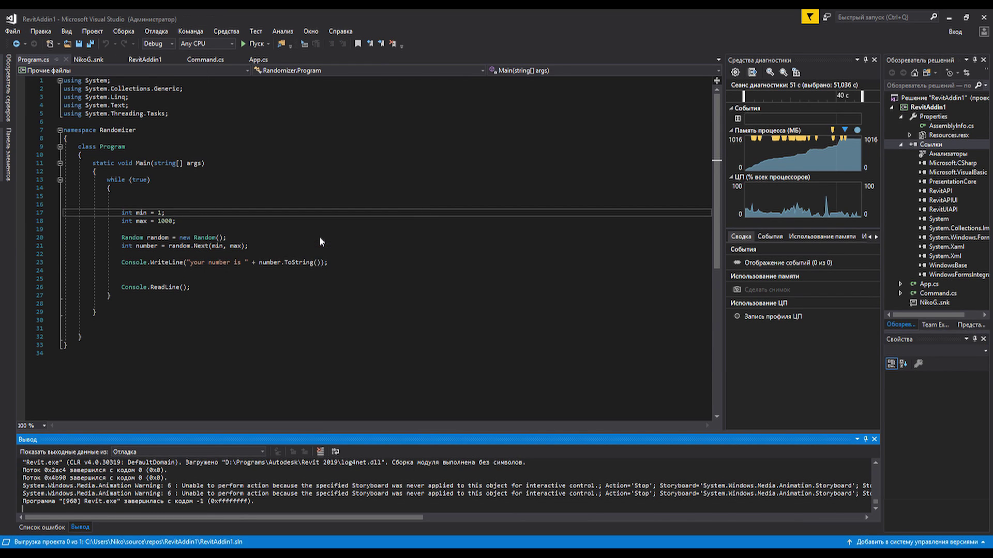
- Run the Randomizer program, enter 5 in its console and generate several more random numbers
key("F5")
type("5")
key("Return")
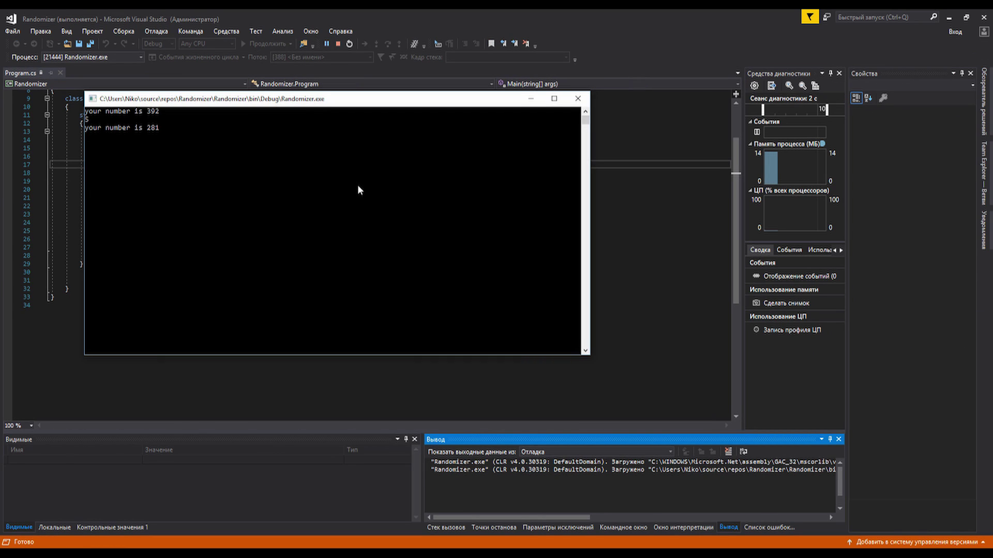
key("Return")
key("Return")
key("Return")
key("Return")
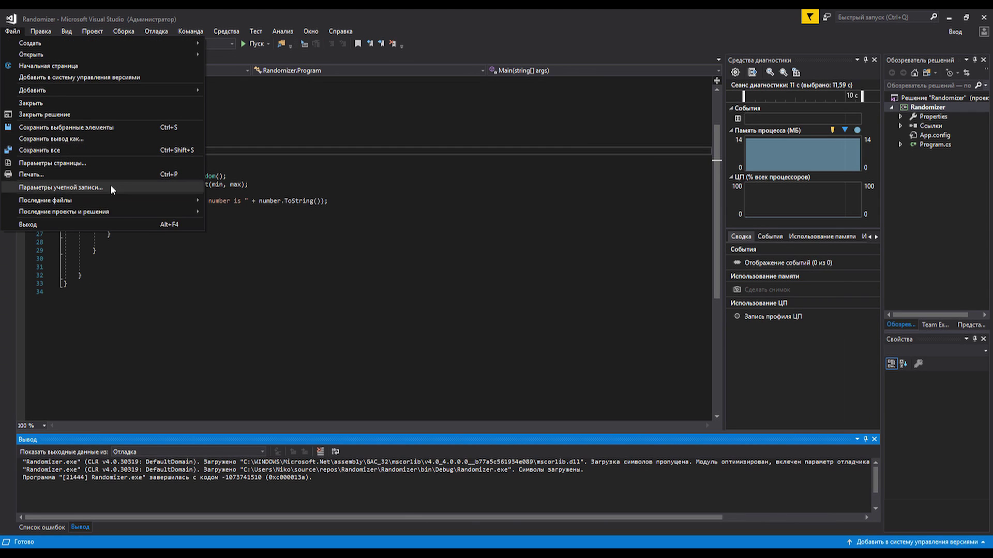
- Open the recent Forensic solution and start it in debugging mode
mouse_move(158, 212)
left_click(295, 224)
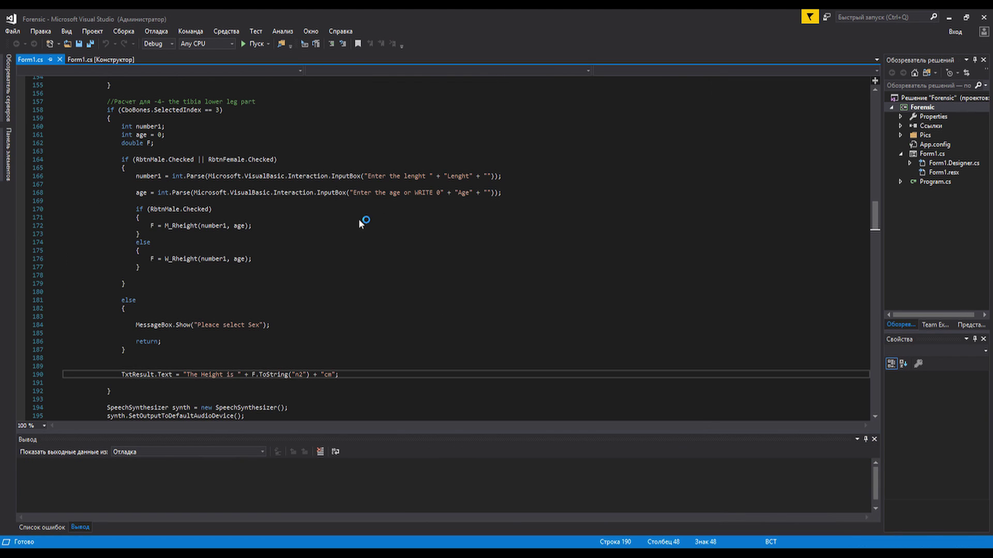
key("F5")
- Calculate the body height of a male from the tibia lower leg part in the FORENSIC form
left_click(333, 183)
left_click(311, 199)
left_click(291, 217)
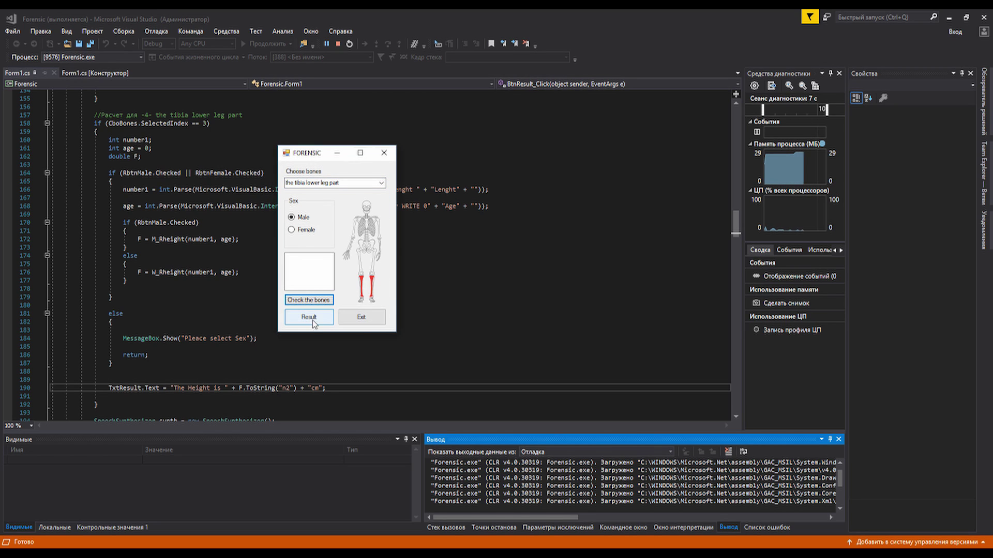
left_click(309, 317)
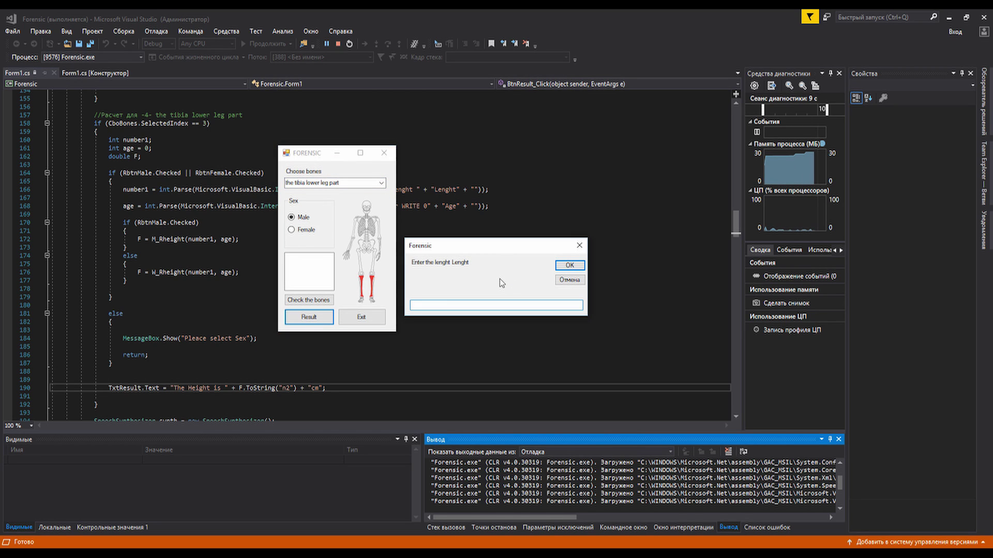
key("Return")
key("Return")
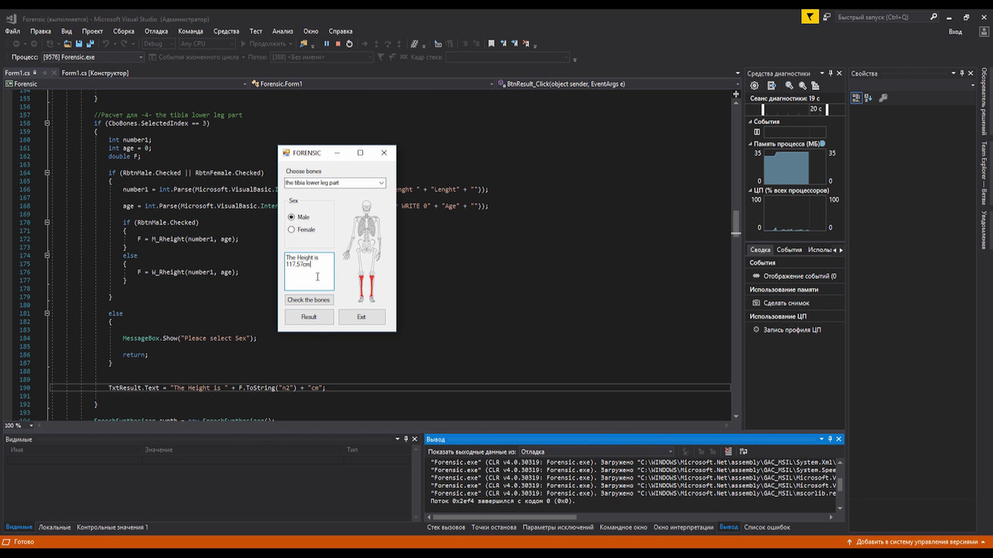
- Choose the femur upper leg part, check it on the skeleton and submit the values for a second height calculation
left_click(334, 183)
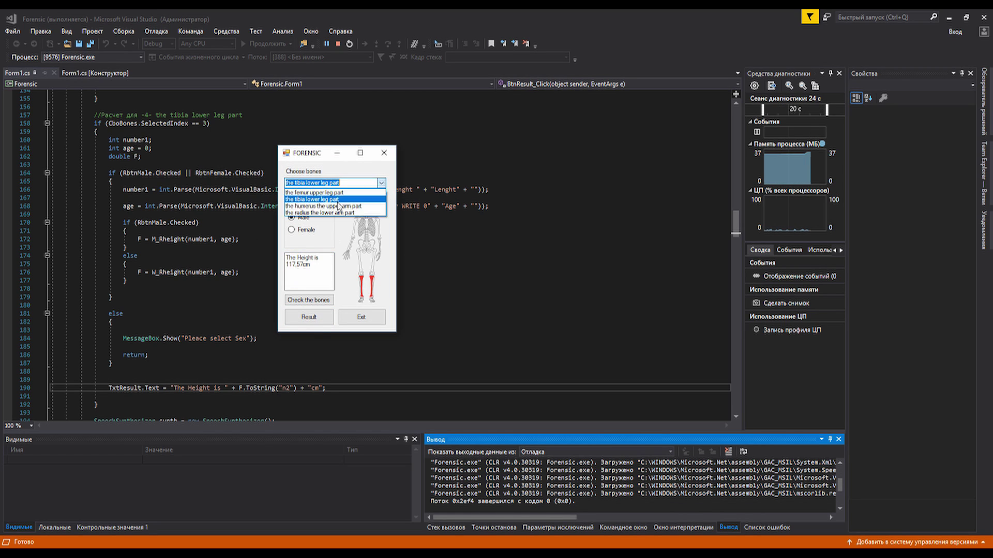
left_click(310, 206)
left_click(307, 300)
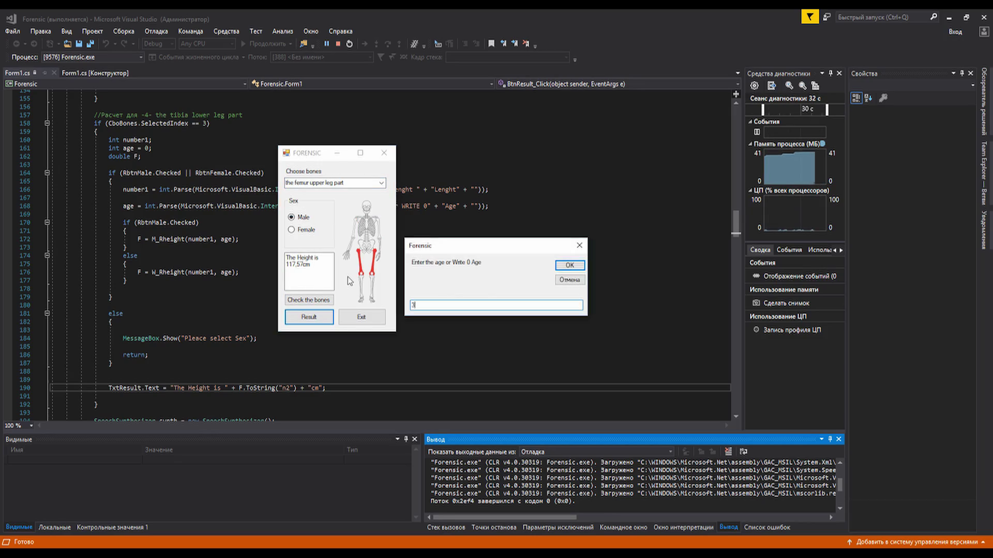
key("Return")
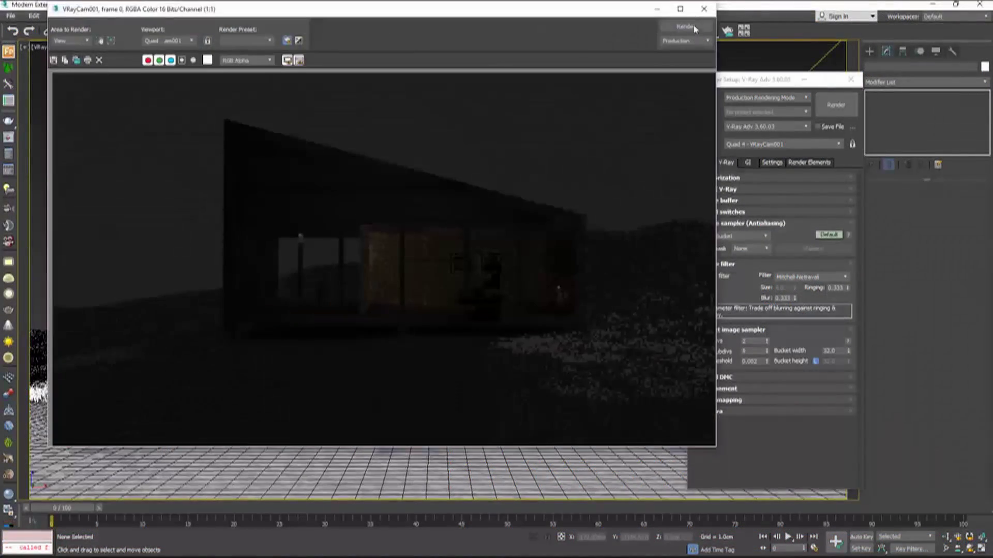
- Switch to 3ds Max, close the render preview and change the light cache subdivisions in V-Ray's global illumination settings
left_click(703, 9)
left_click(747, 162)
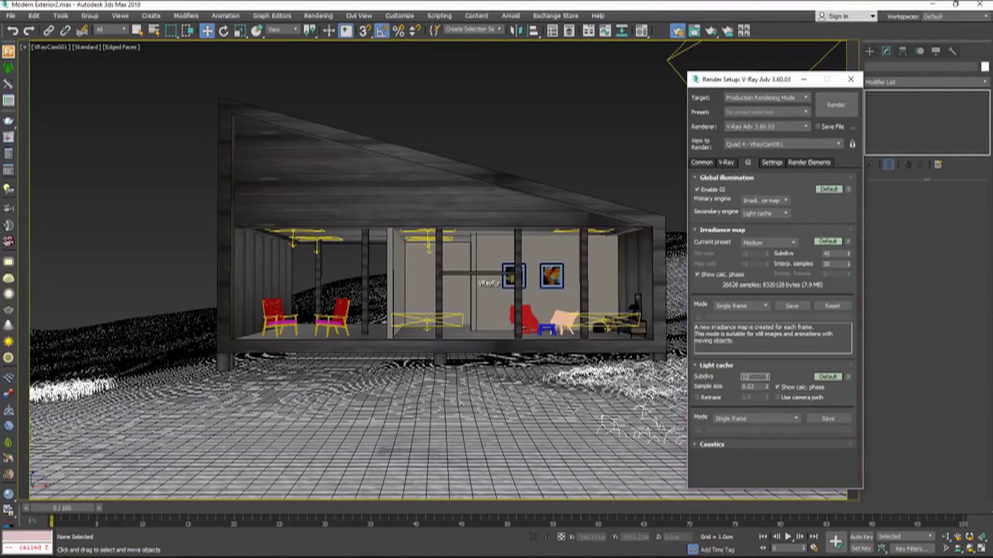
key("Return")
left_click(851, 79)
- Reframe the house in the VRayCam001 view and render the exterior
middle_click_drag(701, 125, 693, 140)
left_click(712, 31)
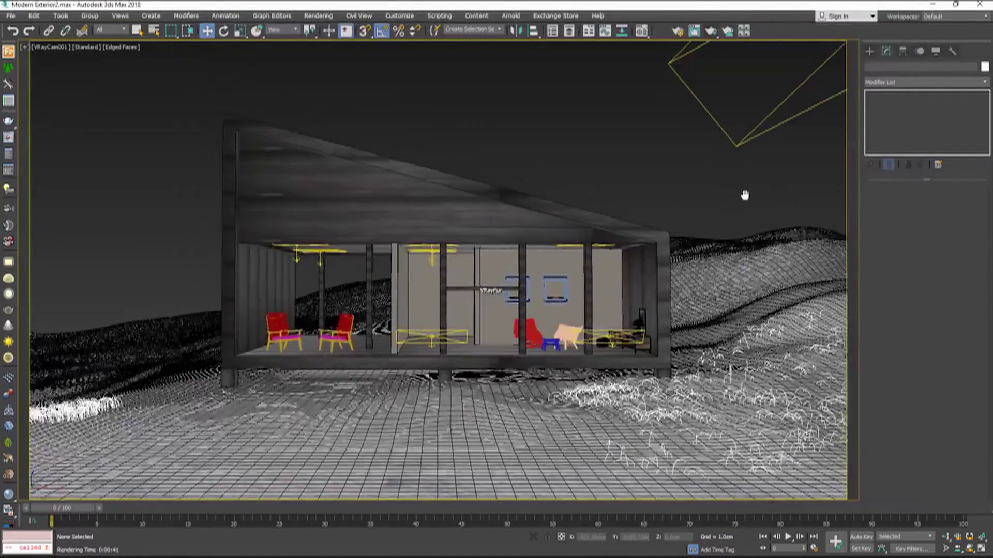
left_click(712, 32)
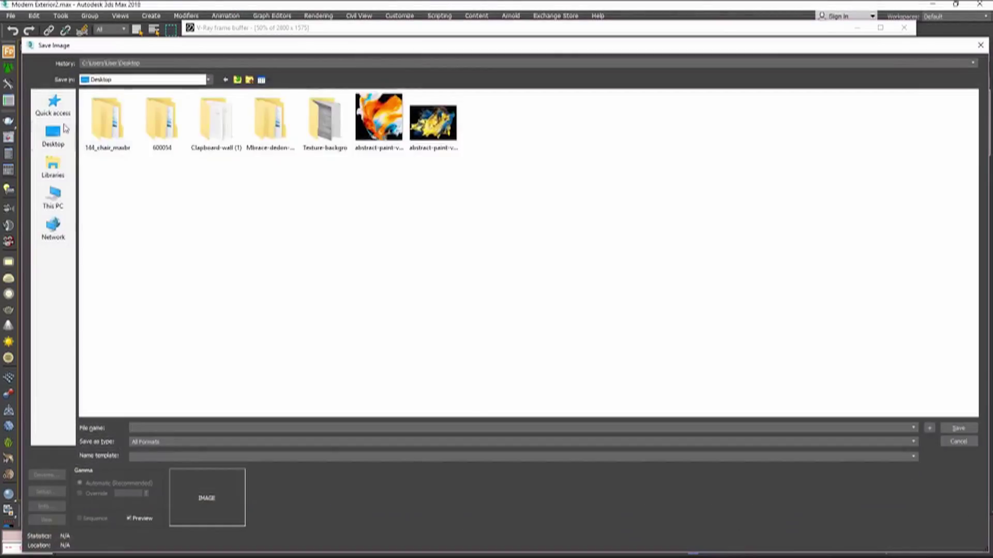
- Create a new folder on the Desktop and save the rendered image in it as Exterior
right_click(359, 282)
left_click(483, 381)
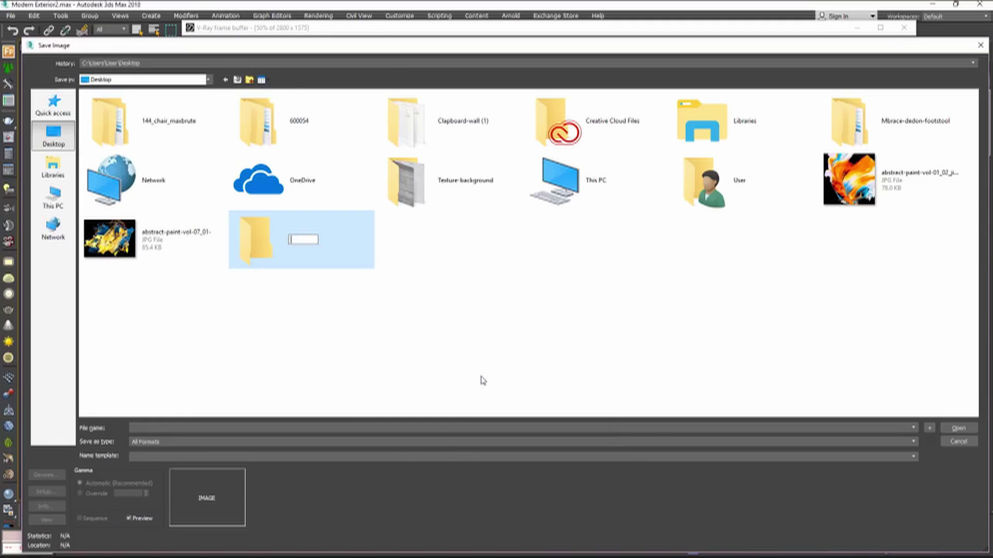
key("Return")
key("Return")
type("Exterior")
key("Return")
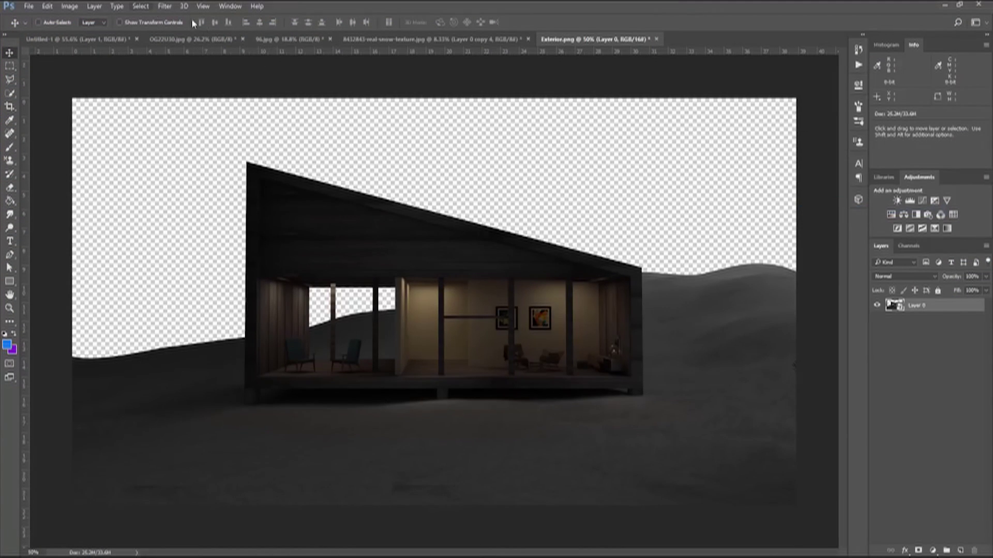
- In Photoshop, set Camera Raw Exposure +0.90, Contrast +35, Highlights +98, Shadows +56, Whites +41 and Blacks +37 for Exterior.png
key("ctrl+shift+a")
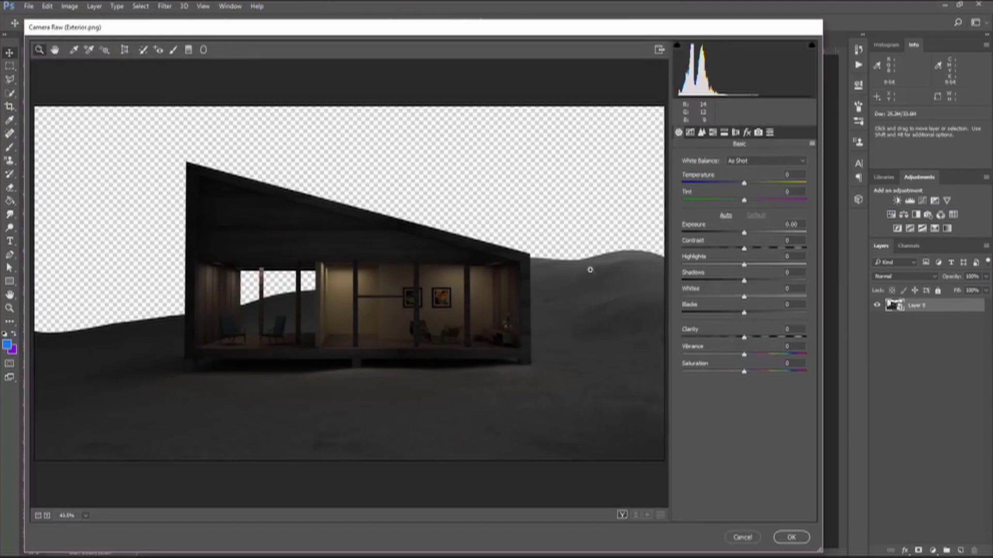
left_click_drag(744, 232, 805, 264)
left_click_drag(744, 281, 771, 313)
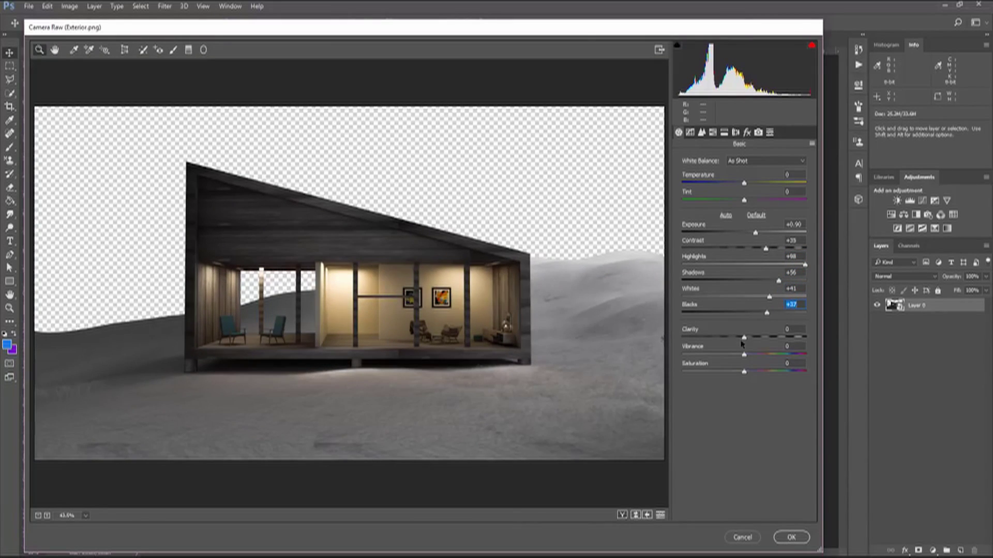
- Add luminance noise reduction in the Camera Raw detail settings and apply the filter to Layer 0
left_click(701, 133)
double_click(806, 226)
left_click_drag(682, 261, 711, 261)
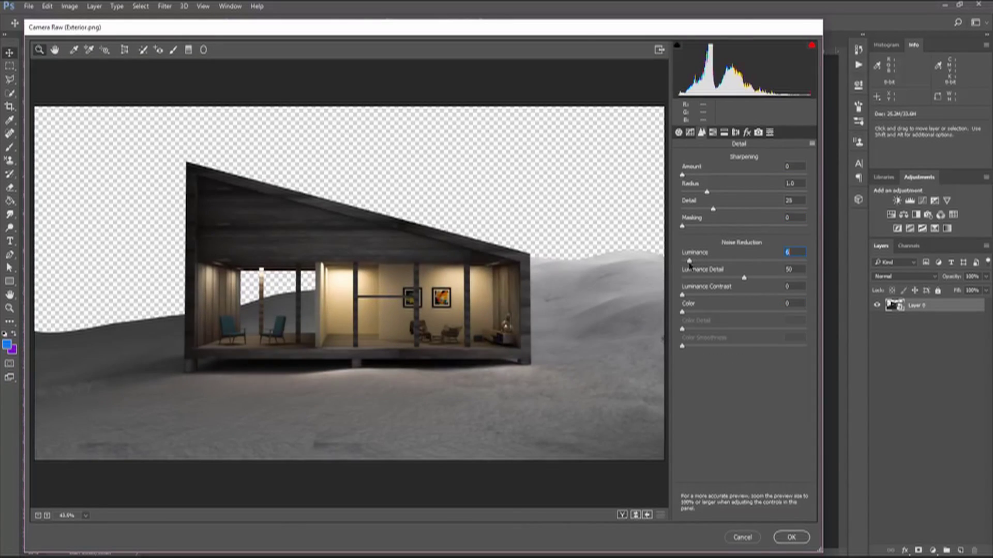
key("Return")
scroll(622, 450, "up", 1, "alt")
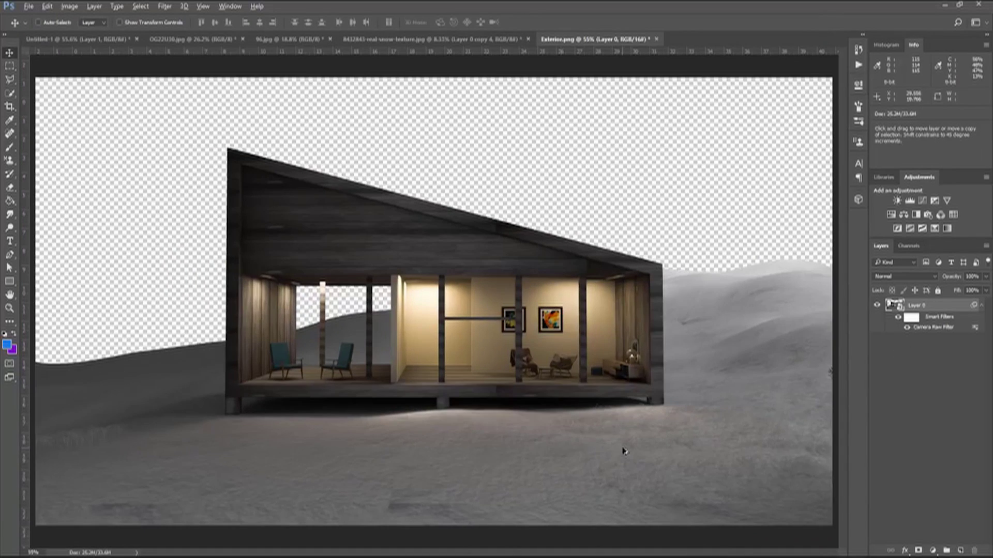
- Open the contents of the Layer 0 smart object and choose the Spot Healing Brush for retouching the ground
double_click(895, 305)
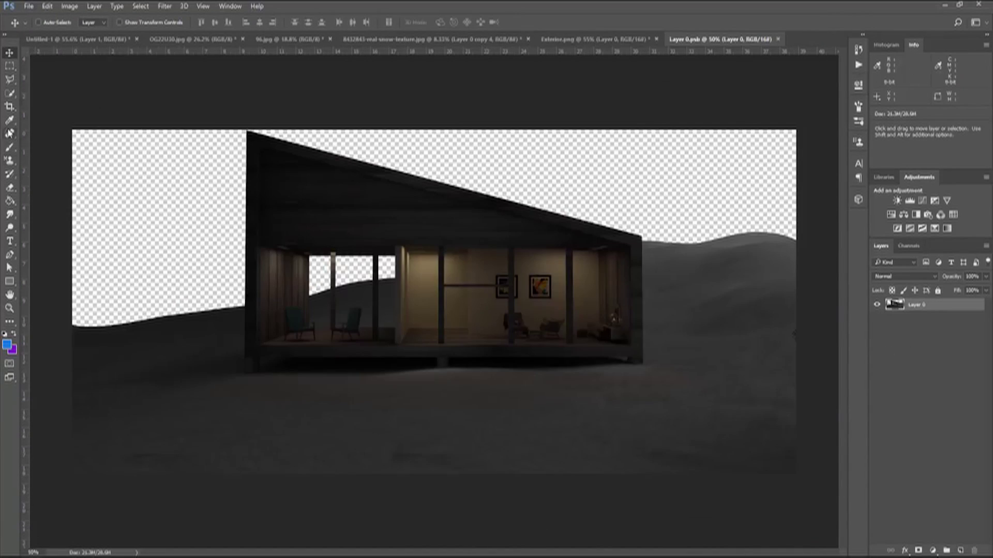
left_click(10, 134)
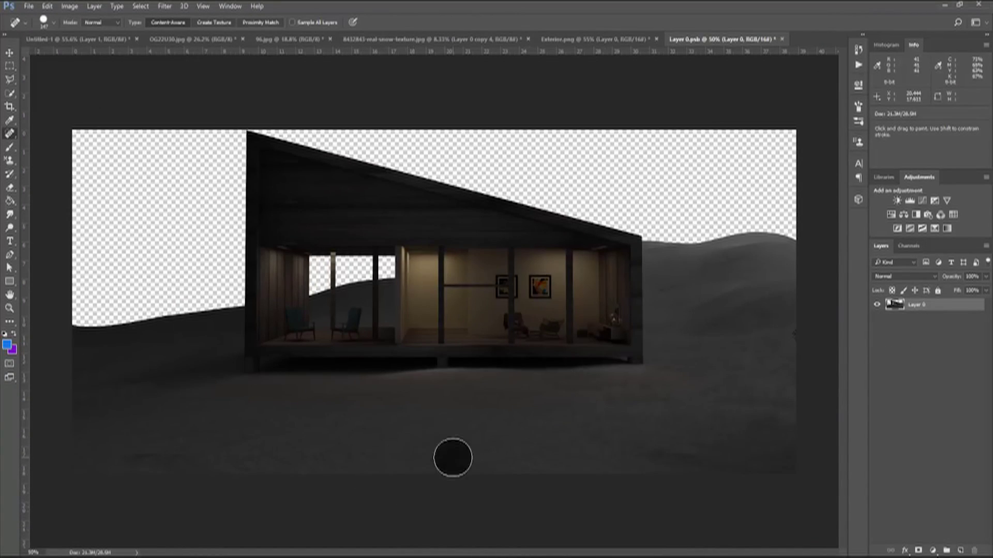